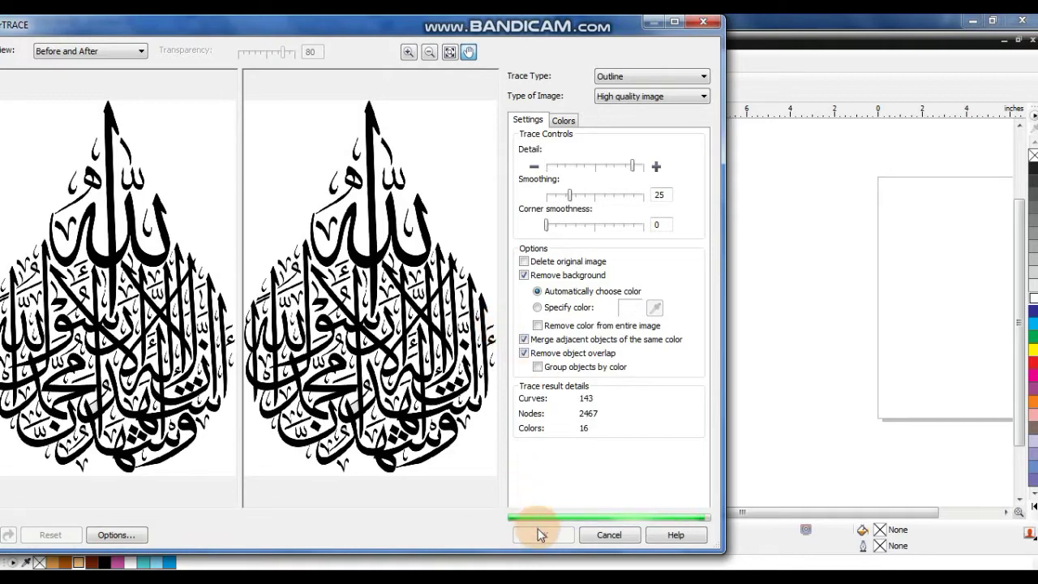
- Accept the outline trace, move the traced calligraphy to the right and delete the original calligraphy bitmap
click(542, 535)
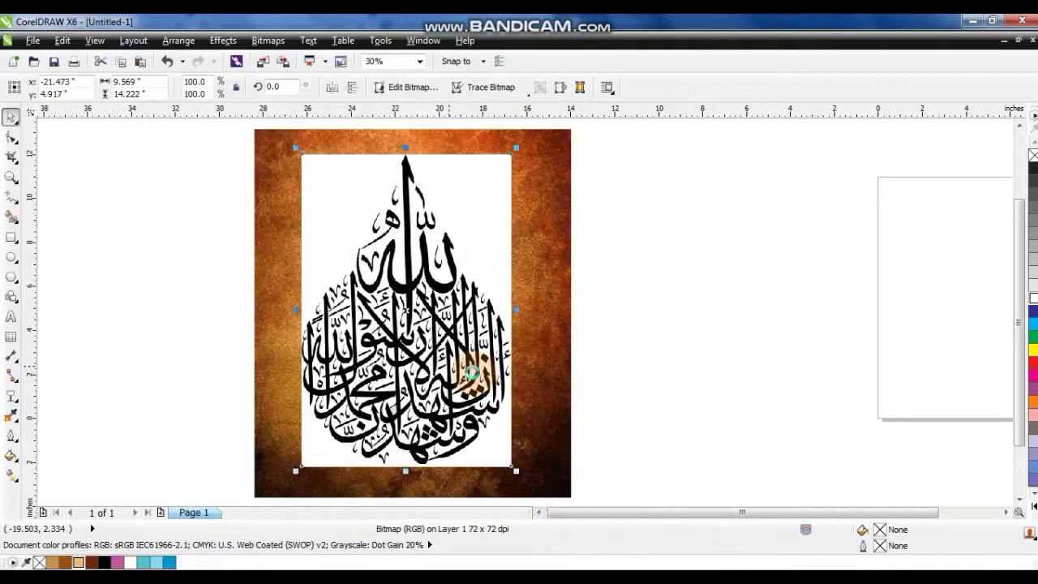
drag(442, 363, 522, 364)
click(310, 297)
key(Delete)
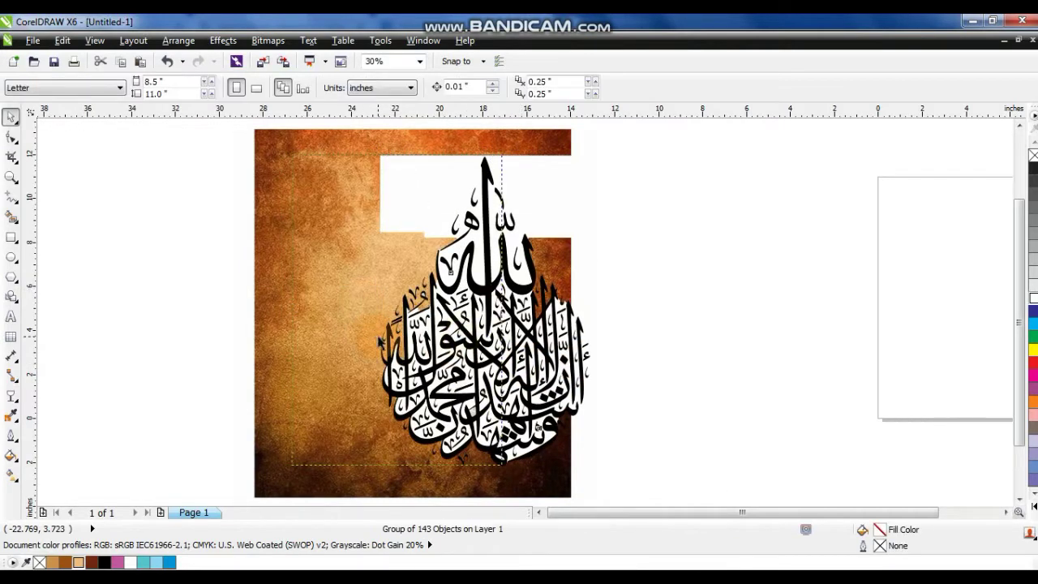
- Ungroup the traced calligraphy and delete the white background shape around its upper part
drag(378, 337, 376, 334)
click(380, 91)
click(202, 186)
click(463, 225)
key(Delete)
- Delete the white filler shapes between the letters in the upper and right areas of the calligraphy's round body
click(11, 180)
drag(248, 255, 579, 457)
key(space)
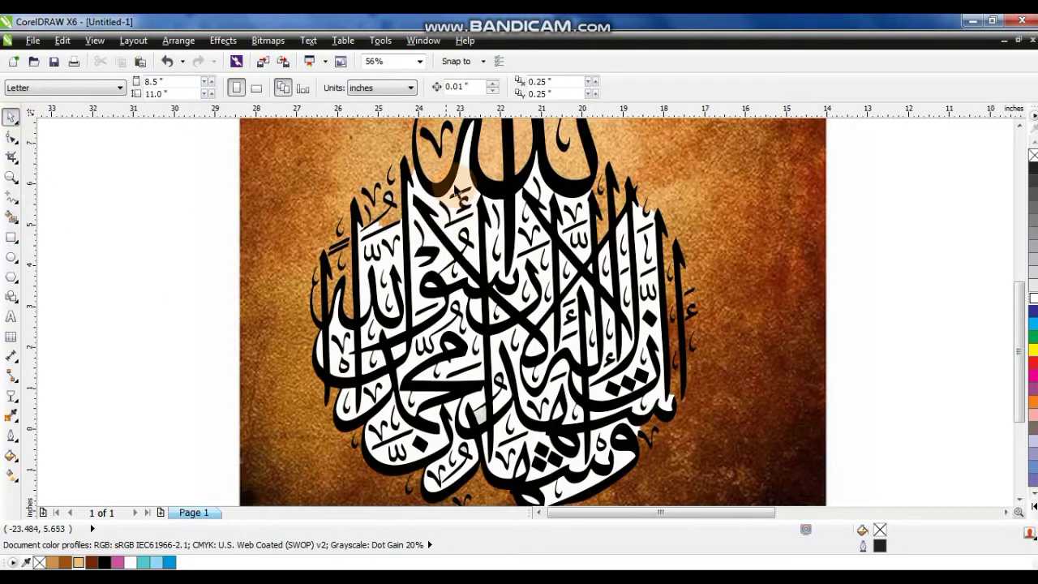
key(Delete)
click(532, 183)
key(Delete)
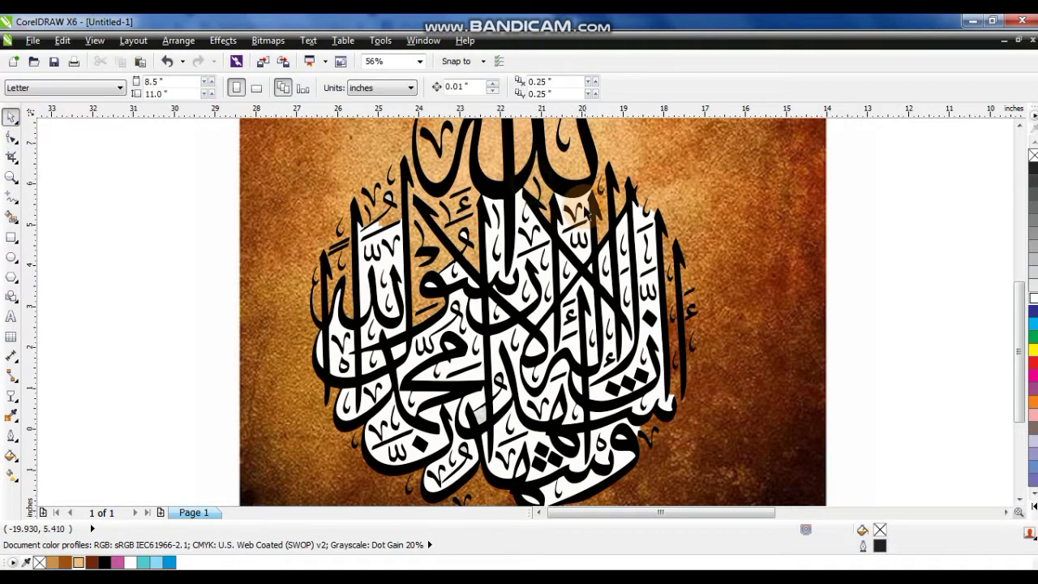
click(585, 209)
key(Delete)
click(648, 234)
key(Delete)
click(609, 288)
key(Delete)
click(550, 282)
key(Delete)
key(ctrl+z)
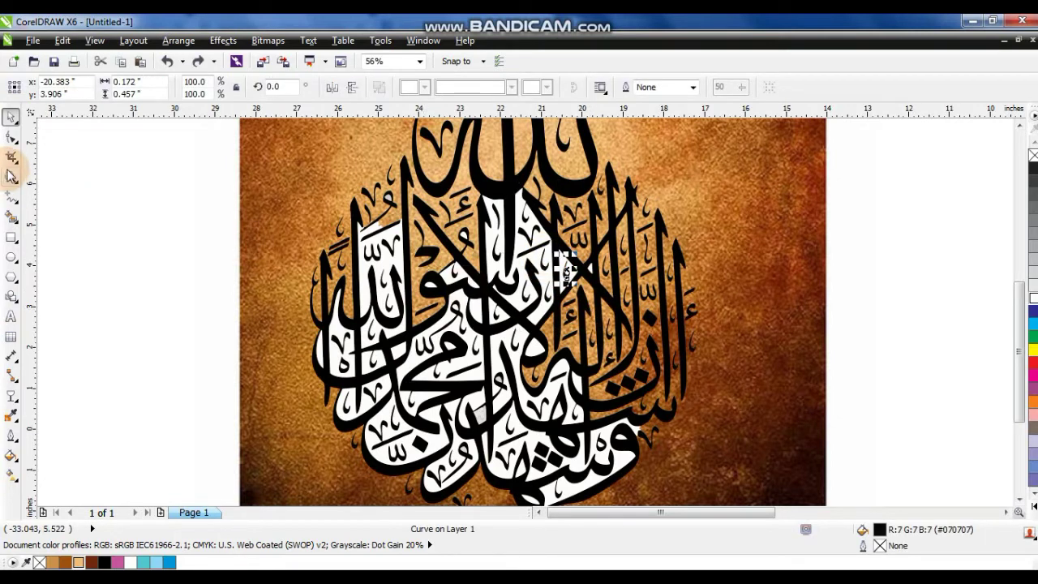
- Delete the white filler shapes between the letters at the upper left and upper centre of the calligraphy's body
click(11, 176)
drag(293, 185, 684, 418)
click(11, 119)
click(367, 203)
key(Delete)
click(368, 143)
key(Delete)
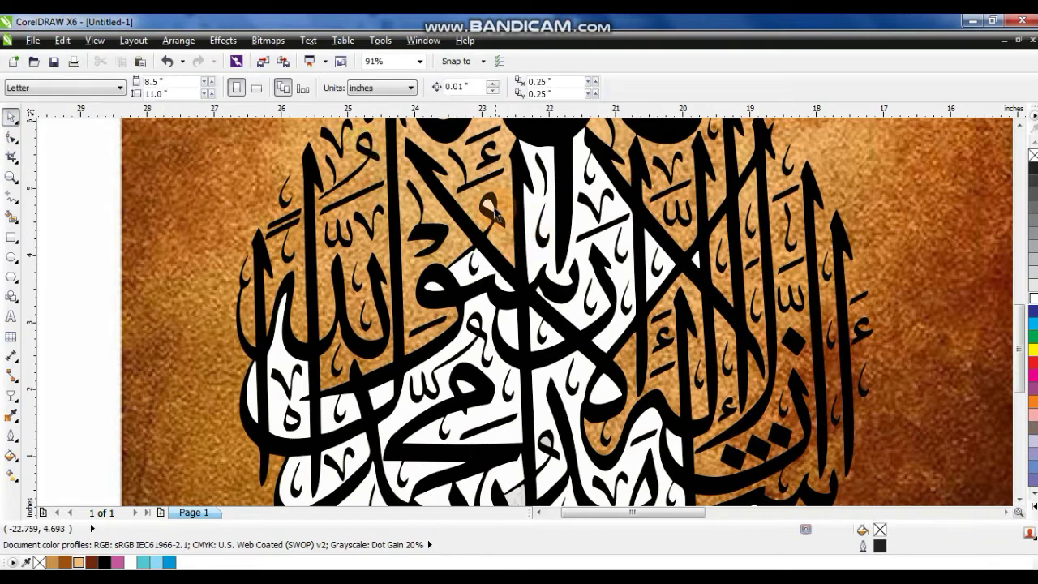
click(495, 214)
key(Delete)
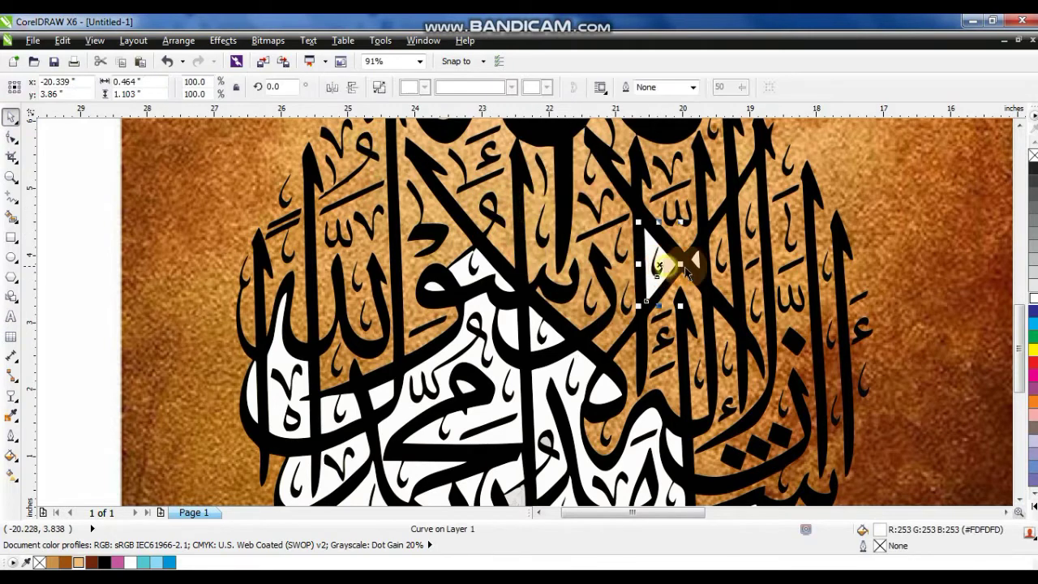
click(558, 336)
key(Delete)
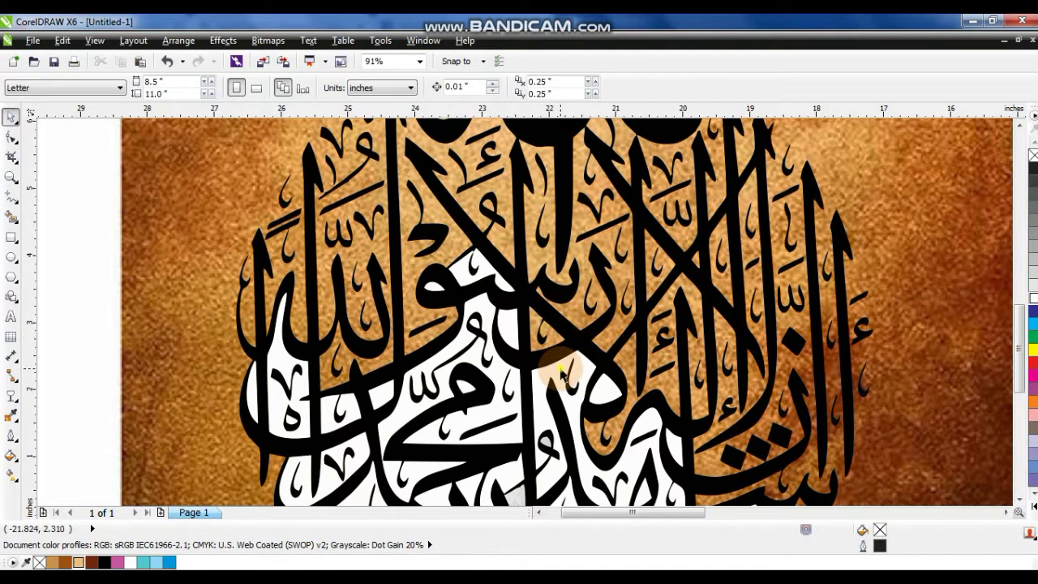
- Delete the white filler shapes around the central letters of the calligraphy
click(602, 395)
key(Delete)
click(477, 383)
key(Delete)
click(464, 274)
key(Delete)
click(509, 320)
key(Delete)
click(438, 287)
key(Delete)
- Delete the white filler shapes inside the letters along the calligraphy's left edge
click(382, 390)
key(Delete)
click(351, 410)
key(Delete)
click(275, 402)
key(Delete)
click(289, 418)
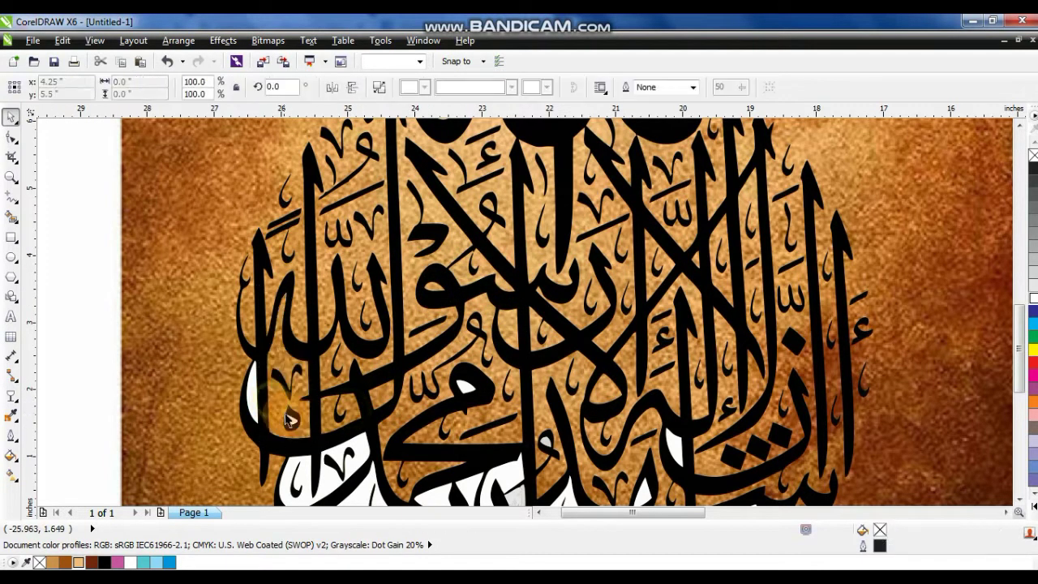
key(Delete)
click(253, 398)
key(Delete)
- Delete the white filler shapes below the left and middle letters and the one inside the right-centre letter
click(306, 474)
key(Delete)
click(361, 493)
key(Delete)
click(491, 479)
key(Delete)
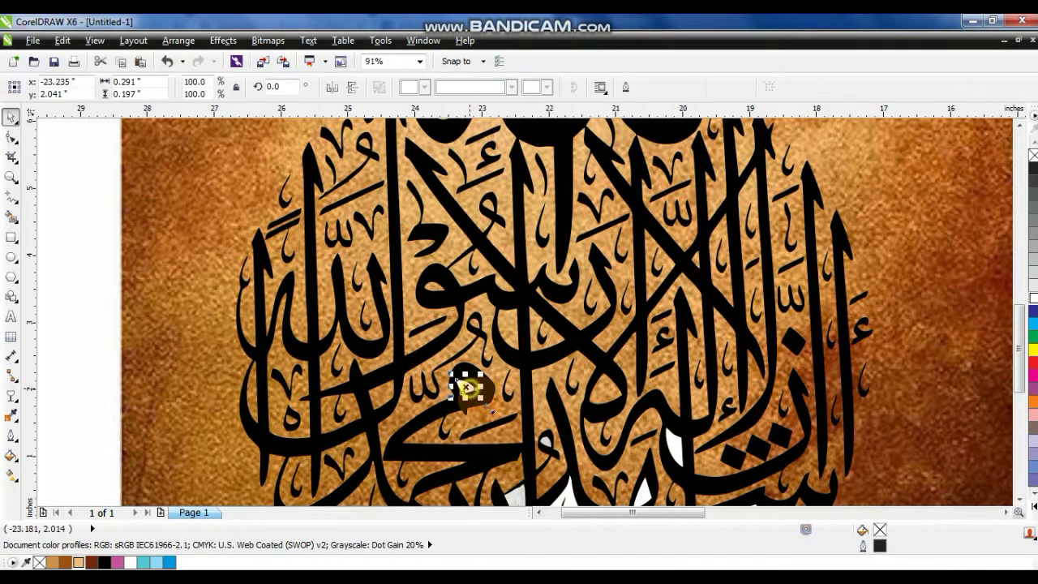
click(673, 444)
key(Delete)
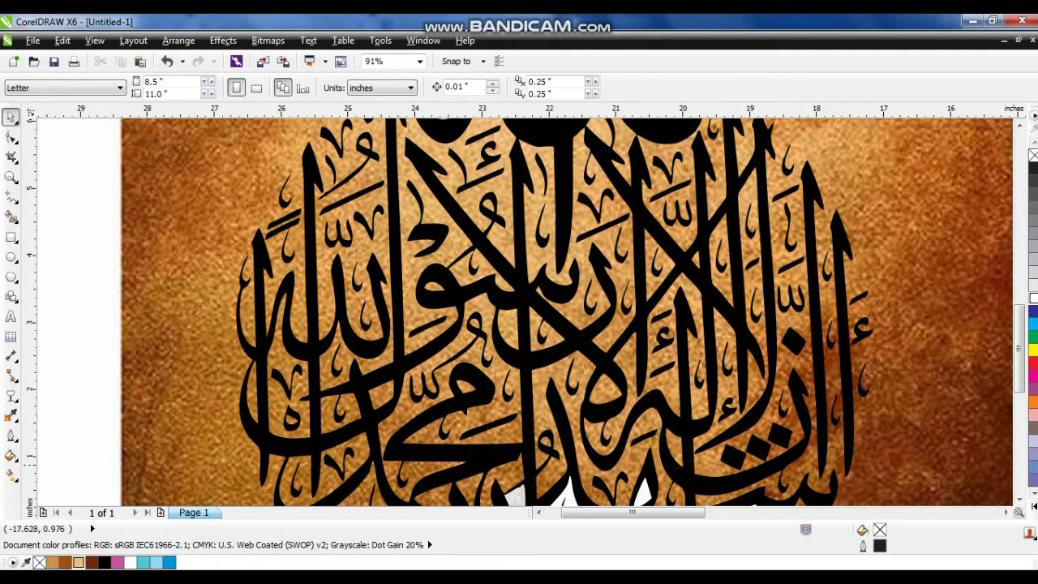
- Delete the white filler shapes in the lower middle rows of the calligraphy
click(1019, 501)
click(1020, 501)
click(1020, 500)
click(544, 378)
key(Delete)
click(515, 345)
key(Delete)
click(642, 343)
key(Delete)
- Delete the remaining white pieces between the letters along the calligraphy's bottom edge
click(660, 388)
key(Delete)
click(745, 381)
key(Delete)
click(588, 432)
key(Delete)
click(598, 483)
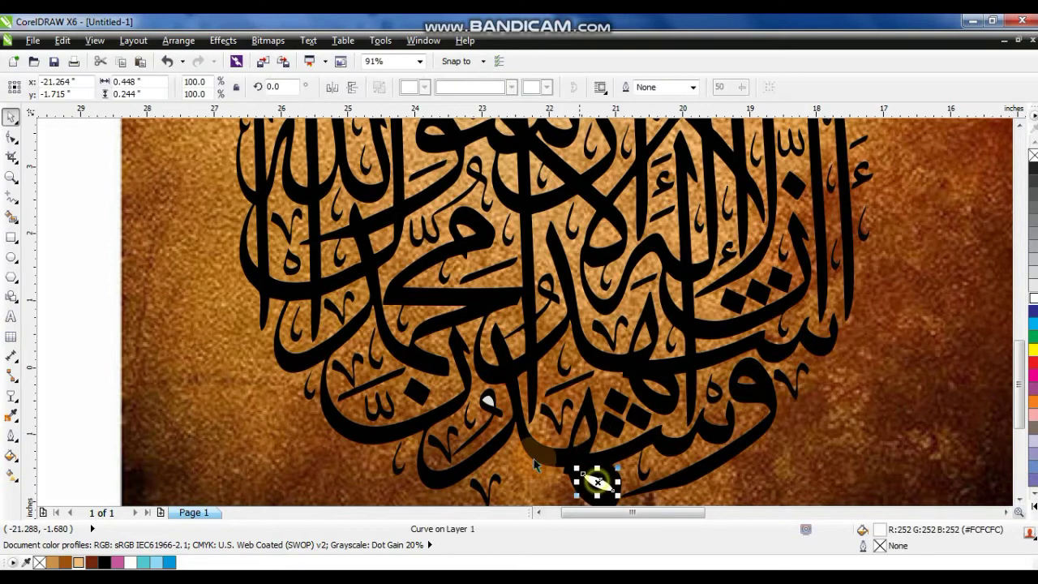
key(Delete)
- Weld all the calligraphy curves into one object and move it to the left of the brown background
click(877, 420)
key(F4)
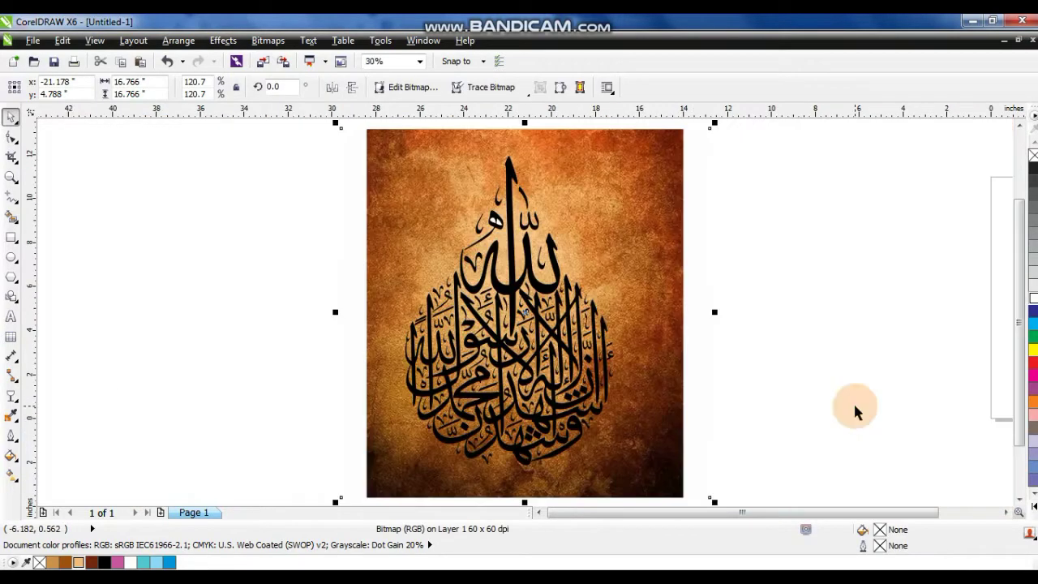
click(856, 412)
click(496, 221)
drag(331, 140, 630, 481)
click(474, 88)
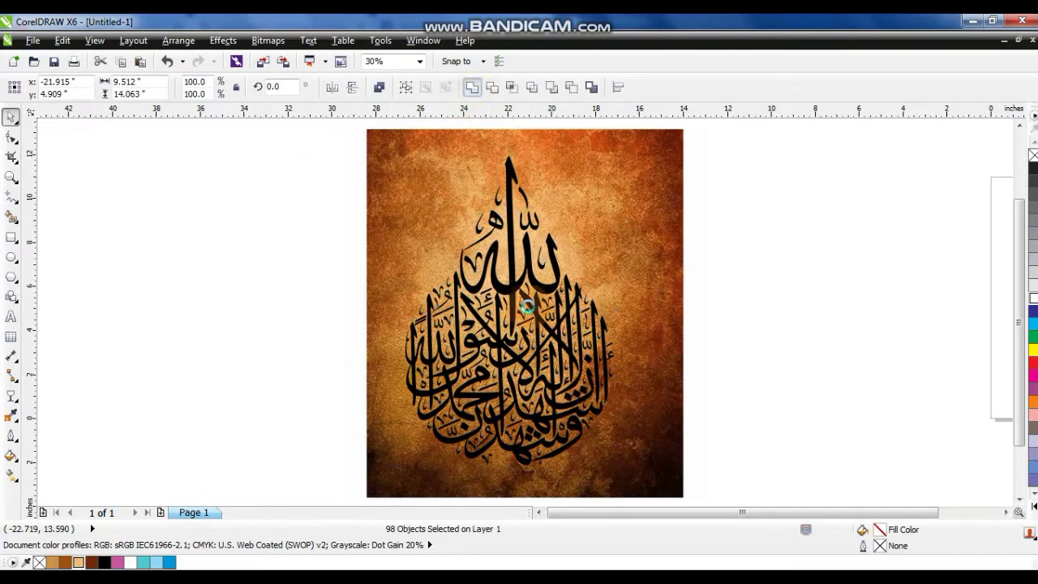
drag(523, 288, 198, 296)
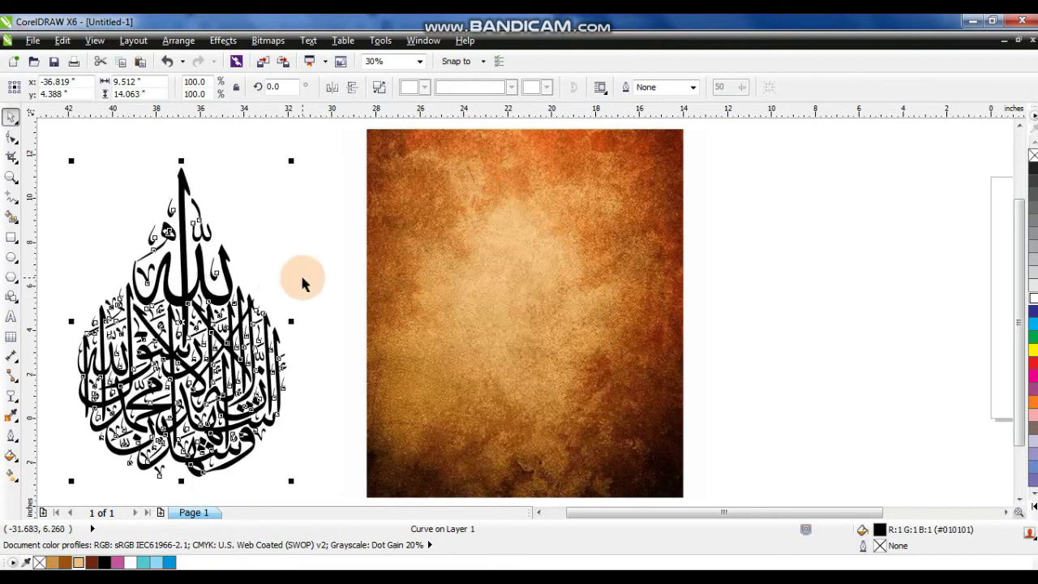
click(305, 279)
- Draw a rectangle about 13.86 by 16.33 inches just inside the edges of the brown background image
click(12, 237)
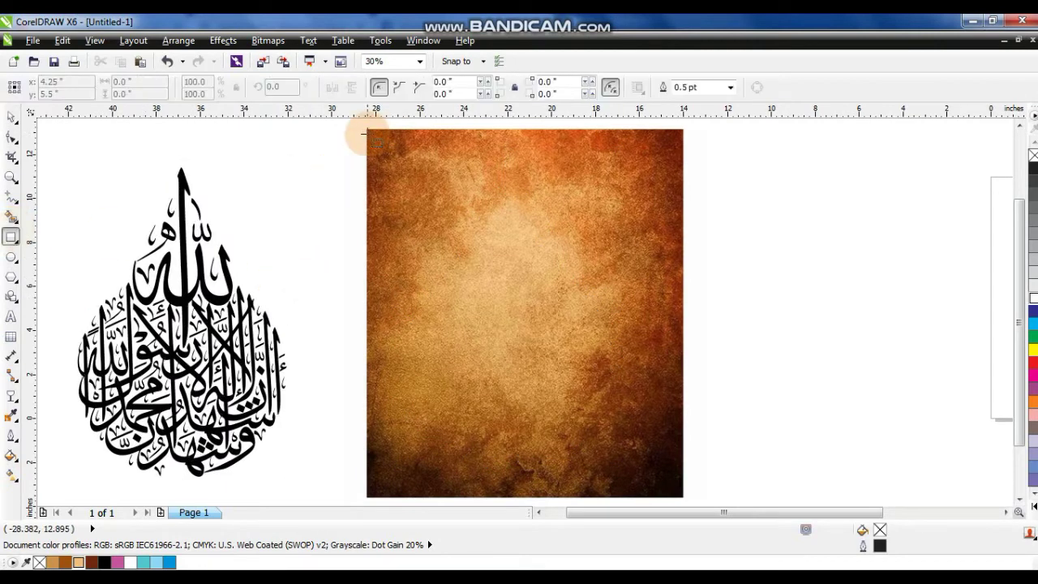
drag(372, 132, 680, 492)
click(11, 116)
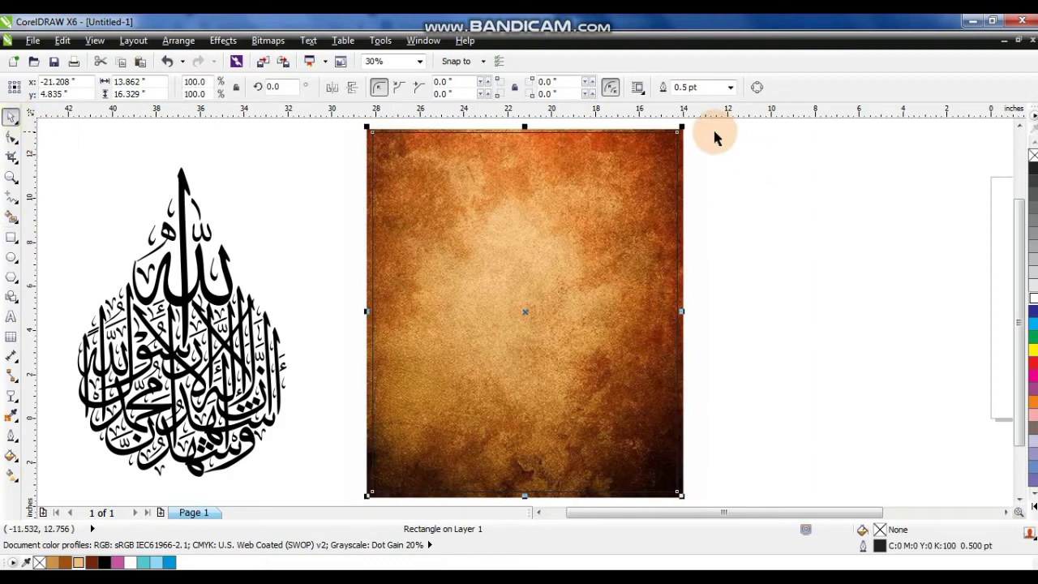
- Duplicate the brown background bitmap to the right of the original
drag(683, 145, 967, 193)
right_click(967, 193)
drag(678, 303, 819, 278)
- PowerClip the original brown background bitmap inside the rectangle
click(683, 233)
click(223, 41)
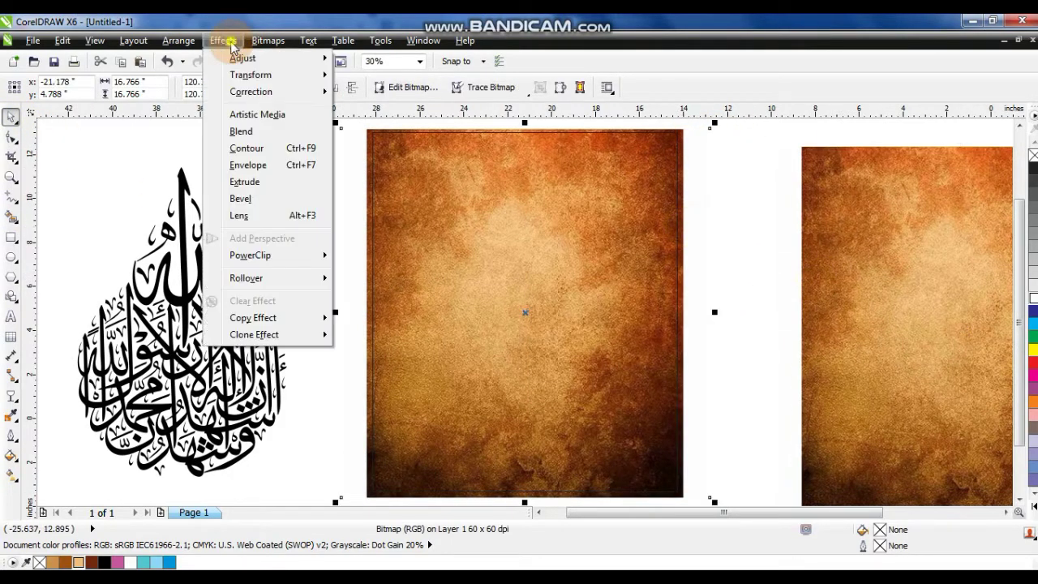
mouse_move(299, 258)
click(398, 256)
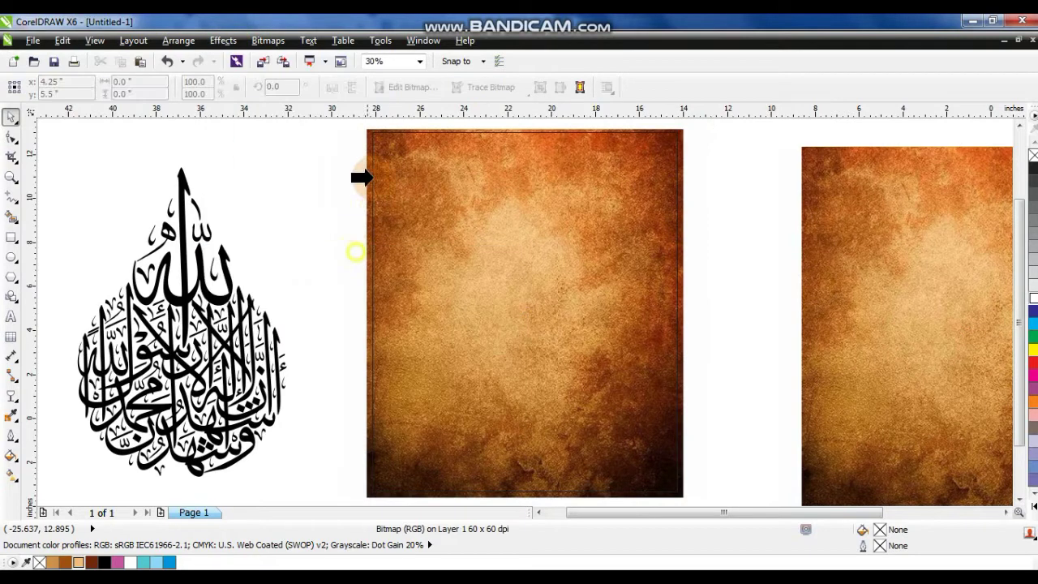
click(374, 133)
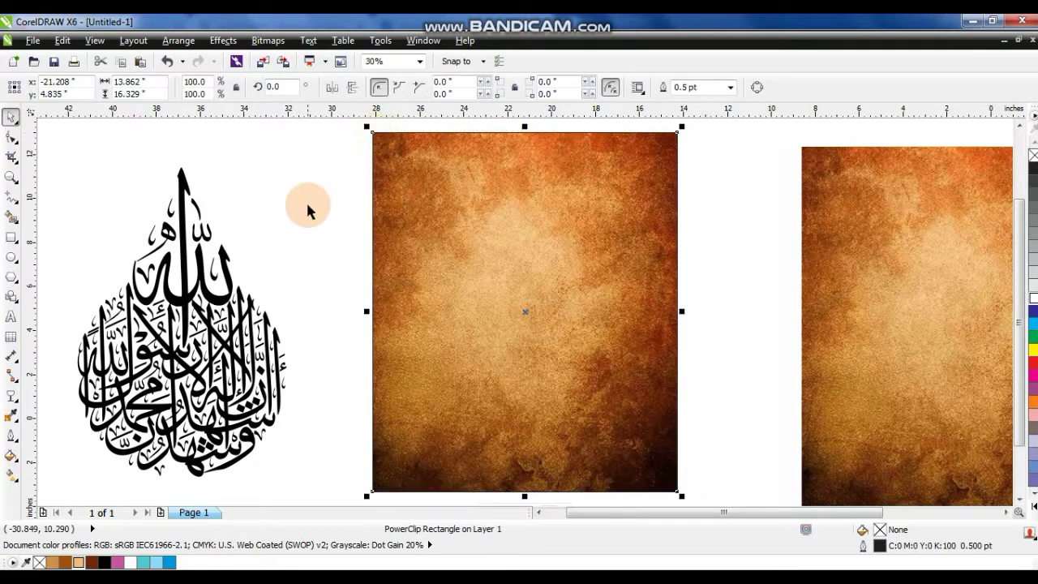
- Move the black calligraphy onto the clipped background and bring it in front
click(307, 201)
drag(241, 345, 558, 348)
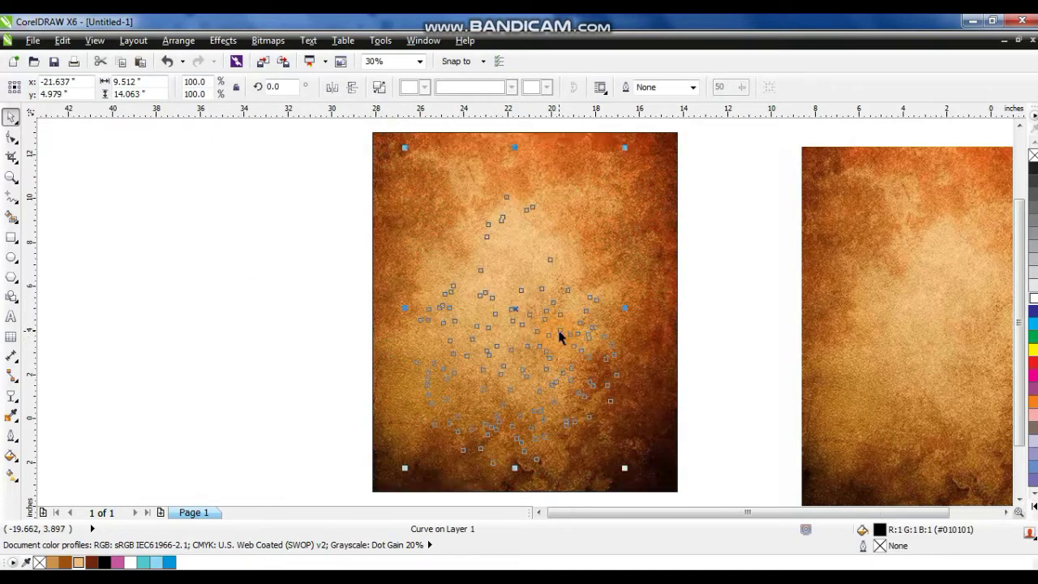
key(Escape)
drag(560, 327, 560, 357)
- Try a calligraphy copy rotated 47.9°, filled with cyan and enlarged to 133% over the black original
click(586, 410)
mouse_move(631, 472)
mouse_down()
mouse_move(661, 395)
mouse_move(667, 335)
mouse_up()
drag(645, 370, 627, 373)
click(1034, 324)
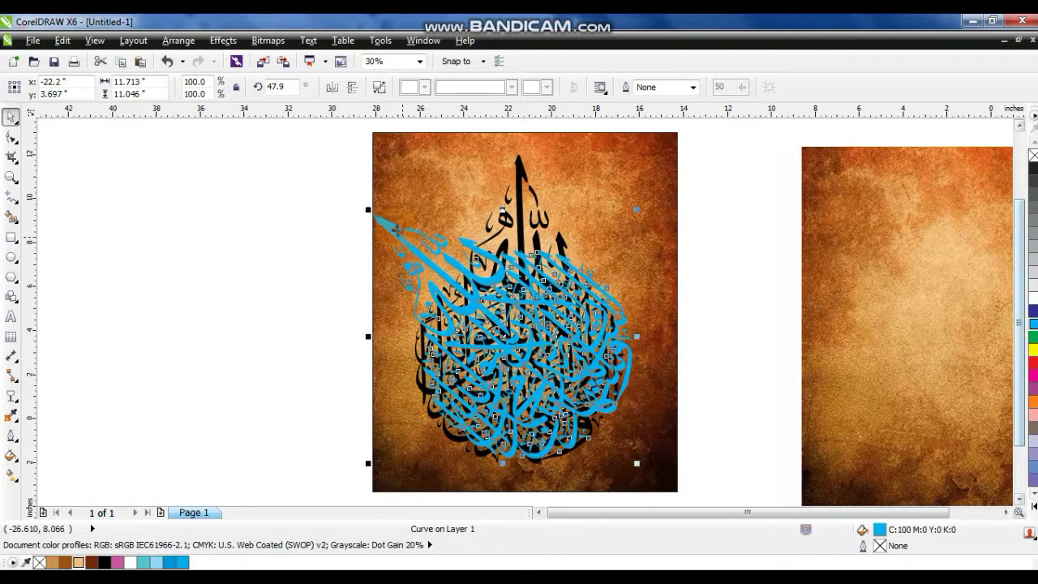
drag(366, 210, 283, 132)
drag(445, 279, 475, 301)
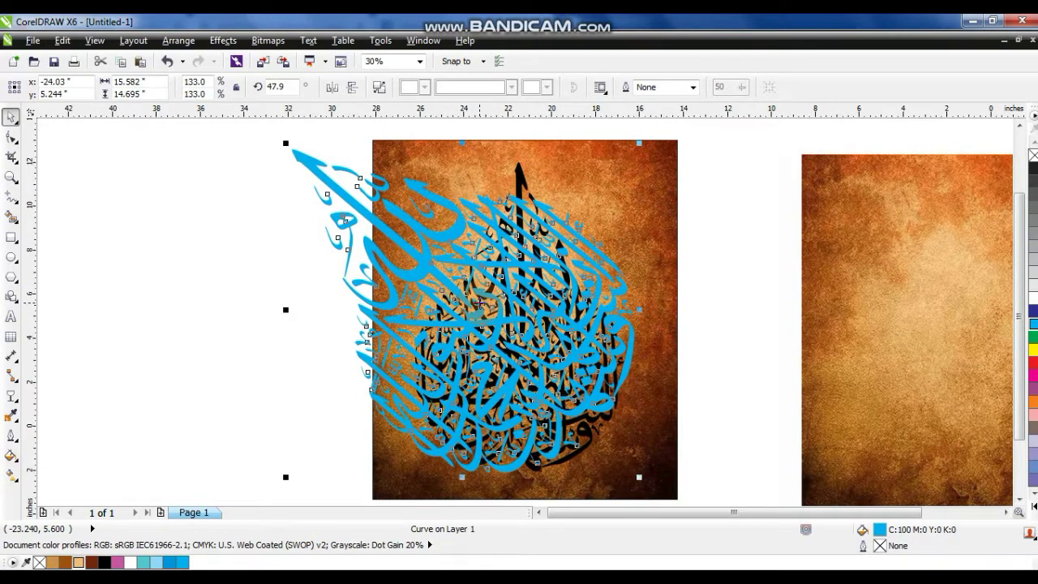
- Undo the rotated cyan copy and move the calligraphy back to the left of the background
key(ctrl+z)
key(ctrl+z)
key(ctrl+z)
key(ctrl+z)
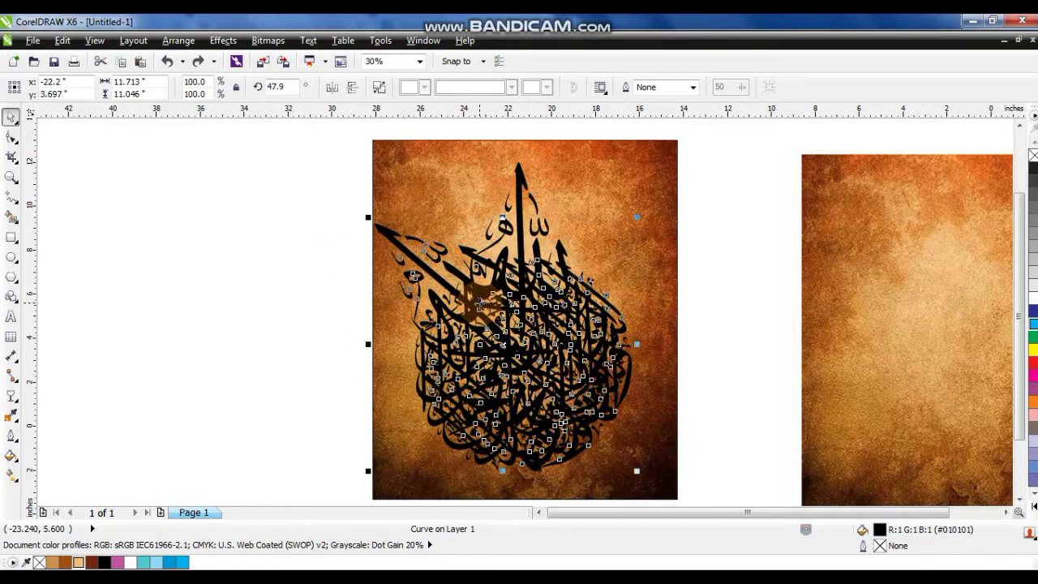
key(ctrl+z)
drag(524, 296, 229, 292)
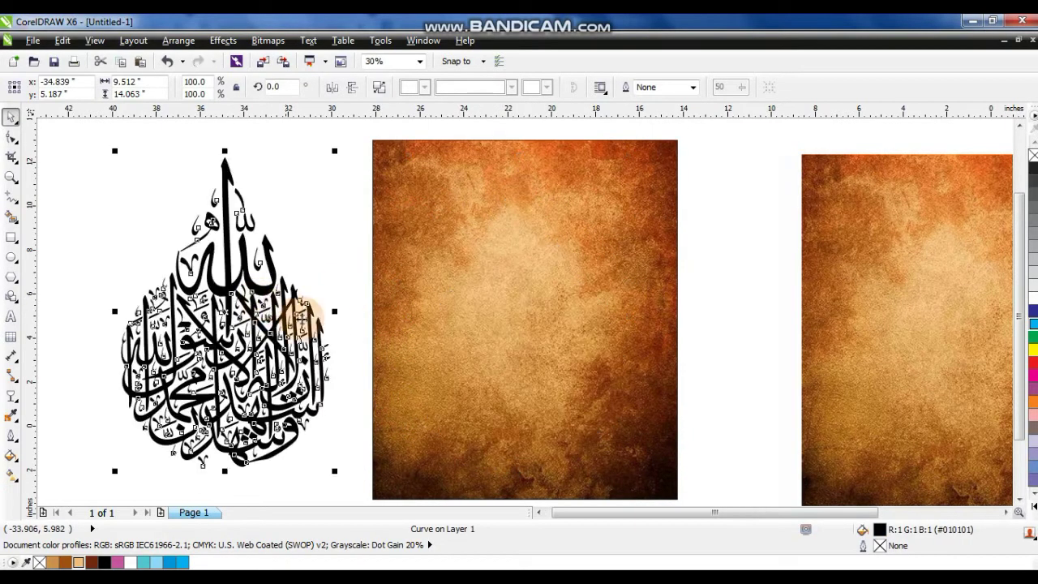
- Add a drop shadow to the calligraphy and show its feathering direction options
click(16, 404)
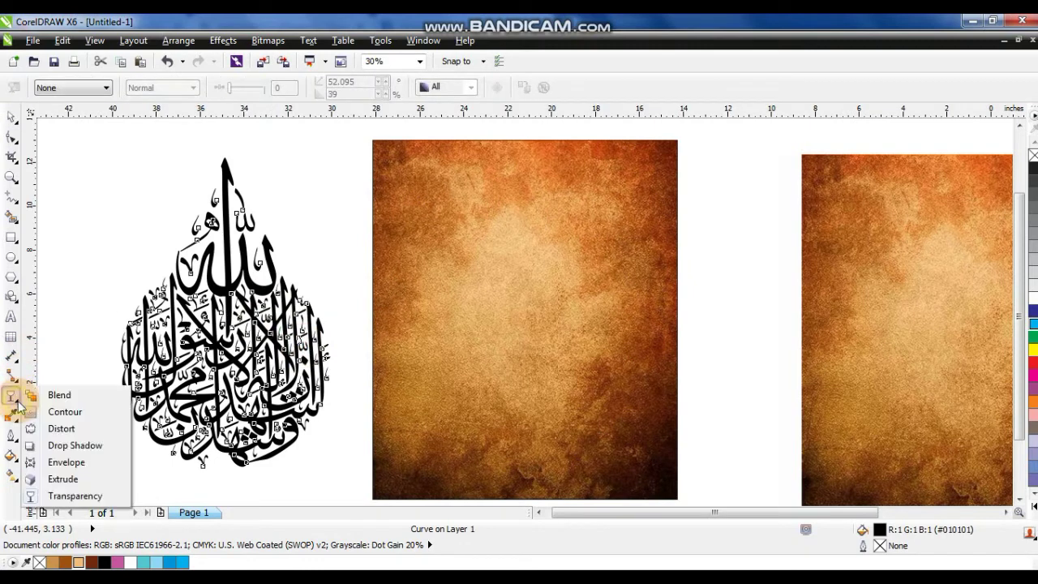
click(54, 446)
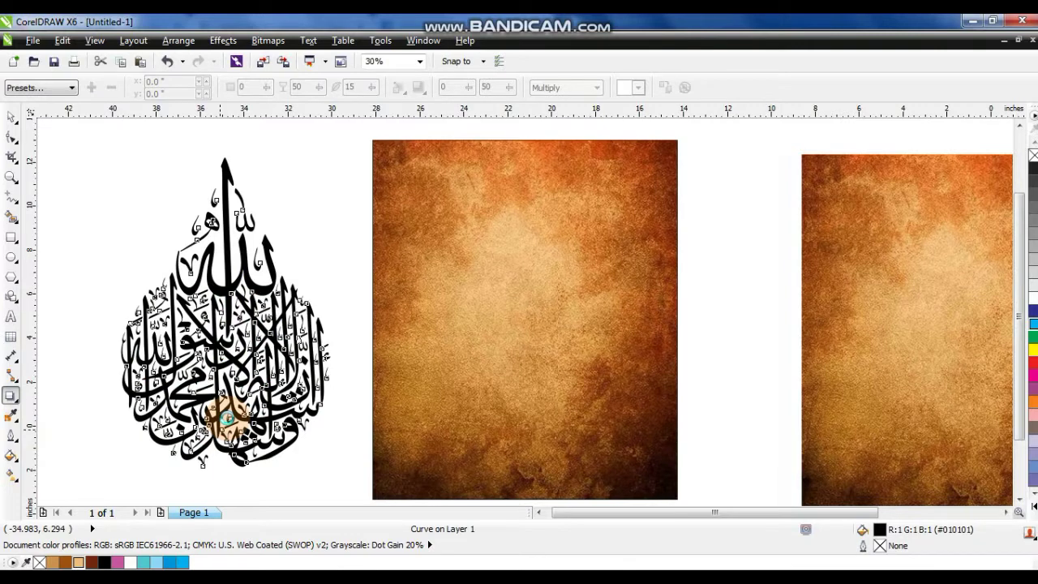
drag(227, 417, 220, 429)
click(399, 88)
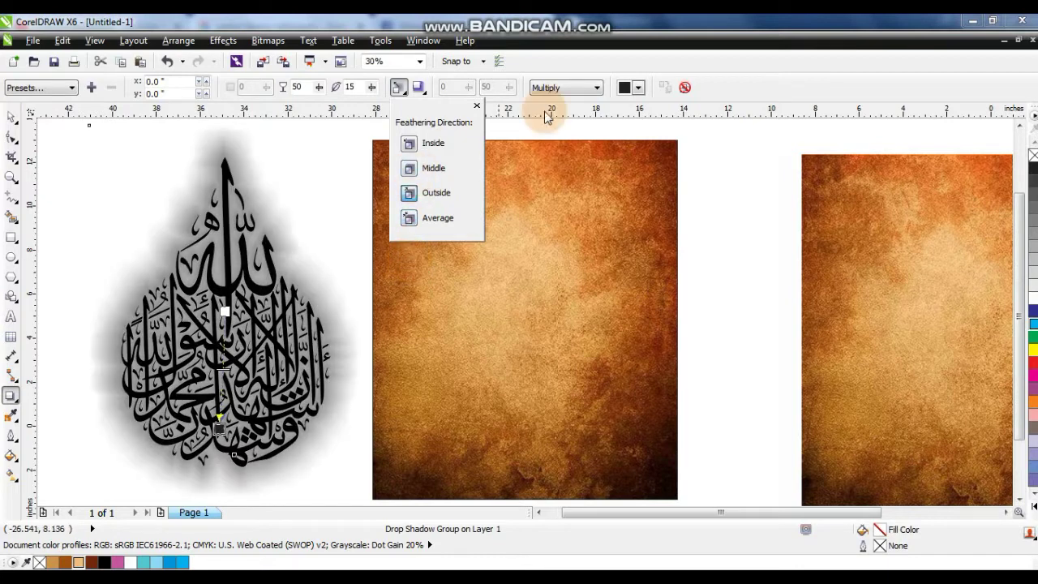
- Set the calligraphy's drop shadow to black with opacity 100 and feathering 5
click(638, 88)
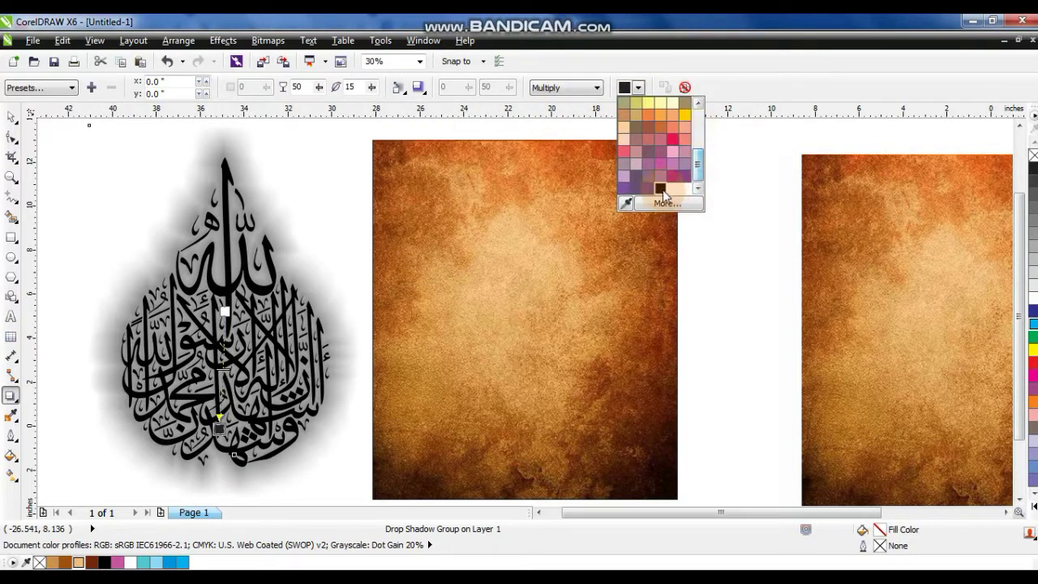
click(662, 192)
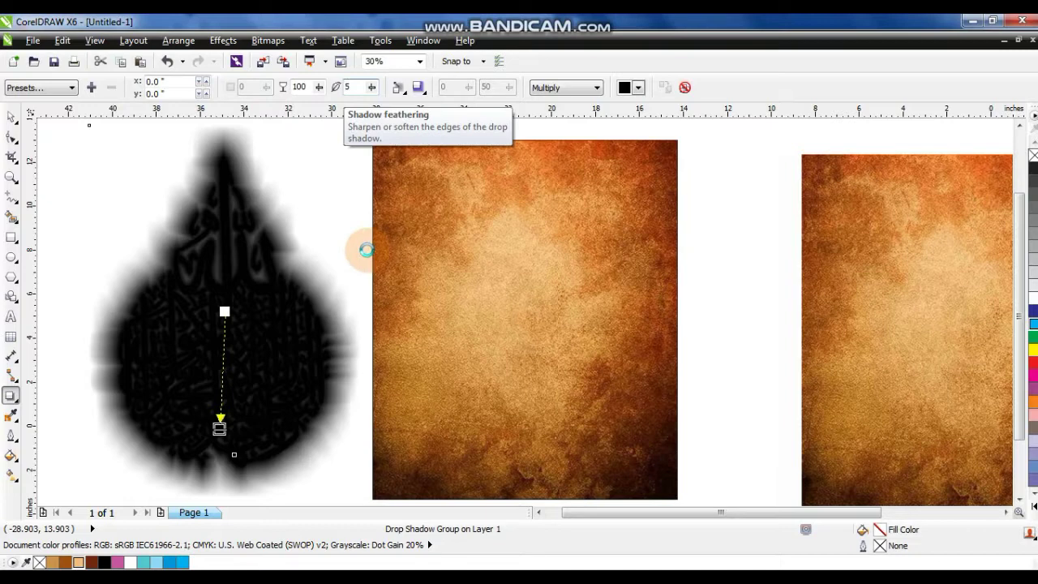
key(space)
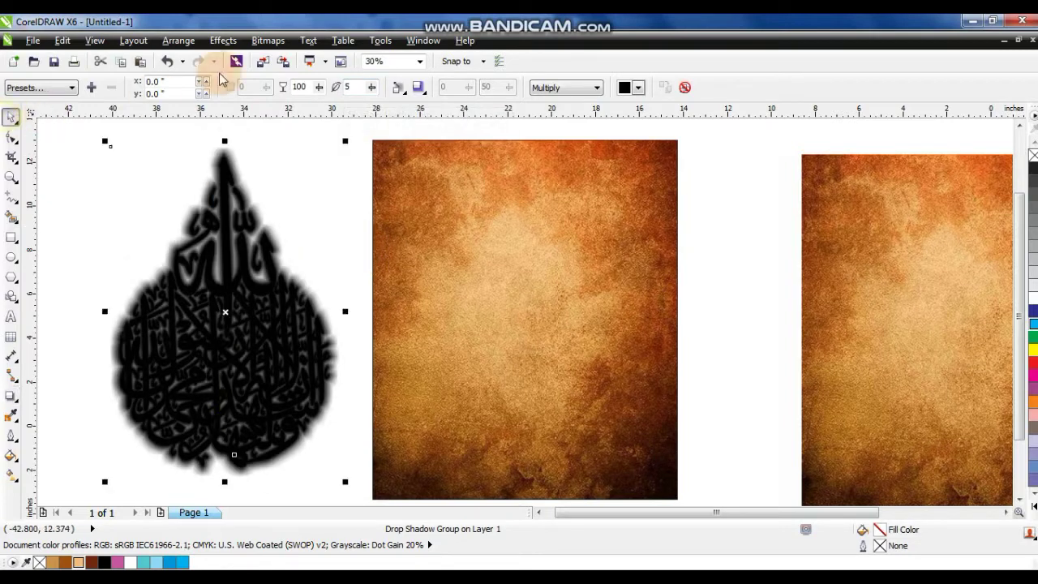
- Break the drop shadow group apart so the shadow is separate from the calligraphy
click(179, 40)
click(194, 212)
click(86, 154)
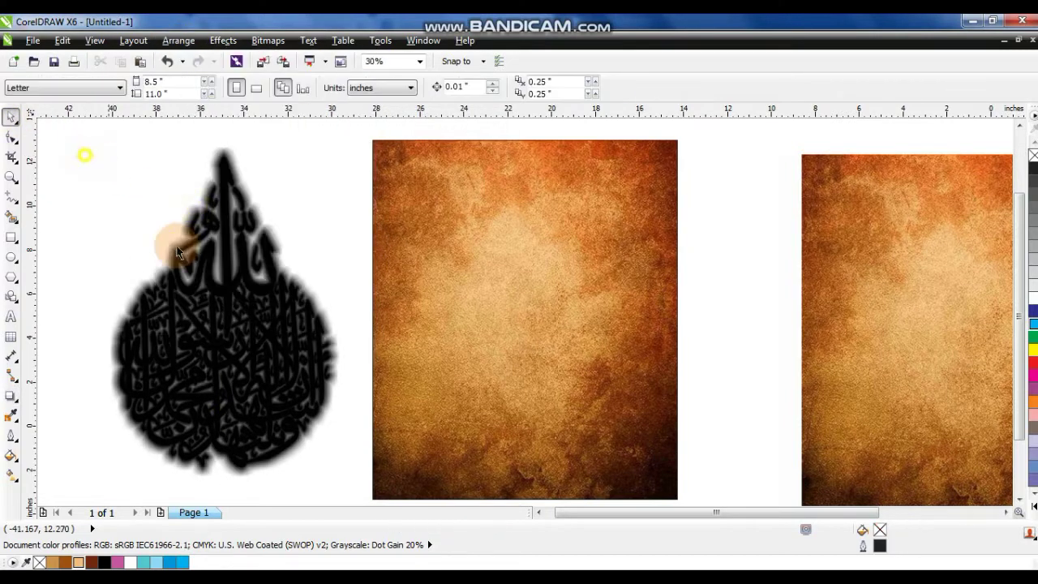
- Fill the calligraphy curve with cyan (C100 M0 Y0 K0), leaving its shadow black
click(220, 308)
scroll(200, 297, up, 1)
scroll(1034, 326, down, 1)
click(1033, 322)
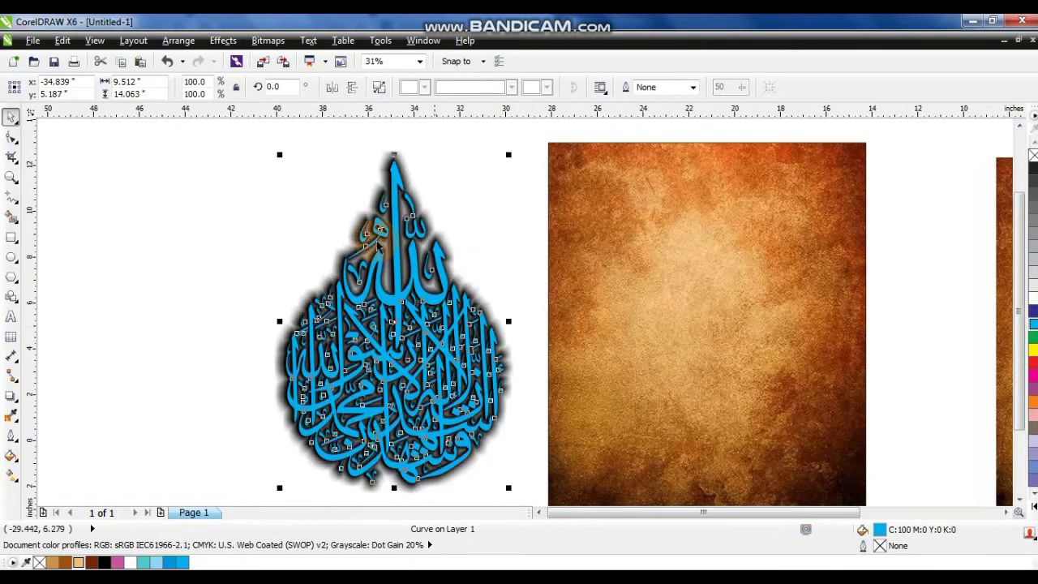
click(215, 219)
- Duplicate the cyan calligraphy together with its shadow to the left of the original
scroll(378, 305, down, 2)
drag(483, 414, 484, 414)
drag(411, 351, 273, 351)
right_click(273, 352)
click(327, 408)
- Fill the calligraphy curve of the left copy with teal (C60 M0 Y20 K0), keeping its shadow black
click(261, 357)
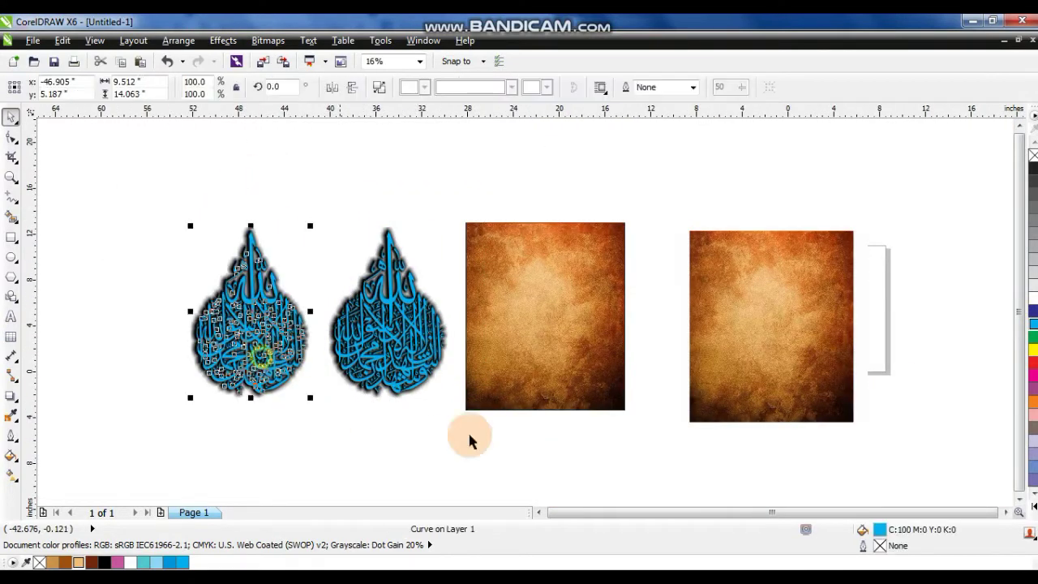
click(1033, 506)
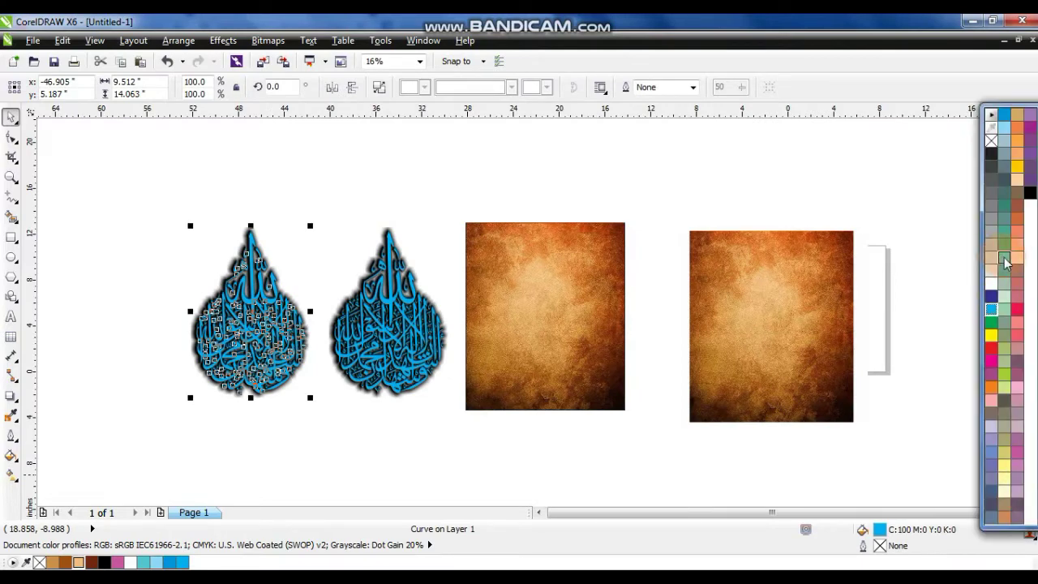
click(1005, 261)
- Duplicate the teal calligraphy with its shadow to the left and fill the new calligraphy curve with white
click(139, 245)
drag(106, 196, 318, 410)
drag(270, 346, 136, 357)
right_click(135, 356)
click(139, 360)
click(1030, 498)
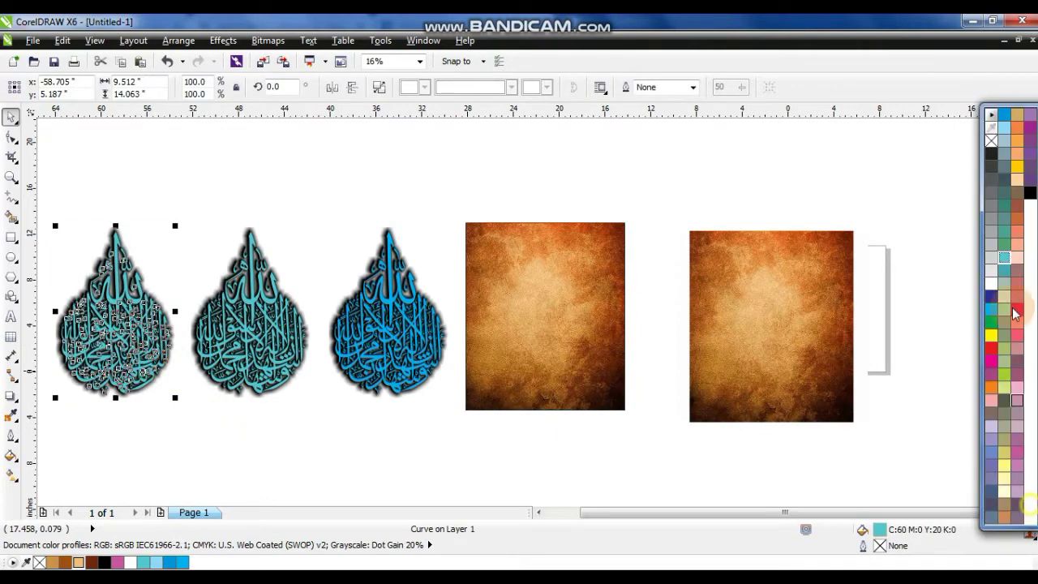
click(991, 286)
- Place the cyan calligraphy with its shadow over the framed background's lower right corner, enlarged to 110.9% and rotated 23.6 degrees
drag(313, 192, 489, 422)
click(412, 363)
click(418, 362)
click(418, 360)
drag(455, 404, 468, 363)
drag(388, 312, 582, 355)
drag(488, 247, 468, 217)
drag(596, 374, 568, 344)
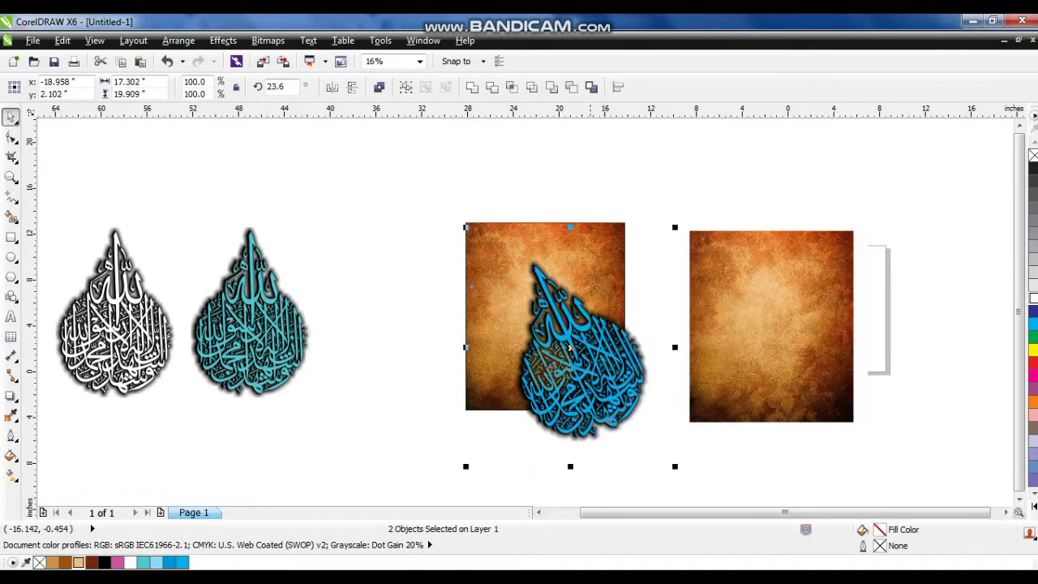
- Apply a linear transparency of about 120 degrees to the cyan calligraphy curve, fading it from the lower right toward its tip
click(424, 324)
drag(394, 186, 714, 469)
key(shift+F2)
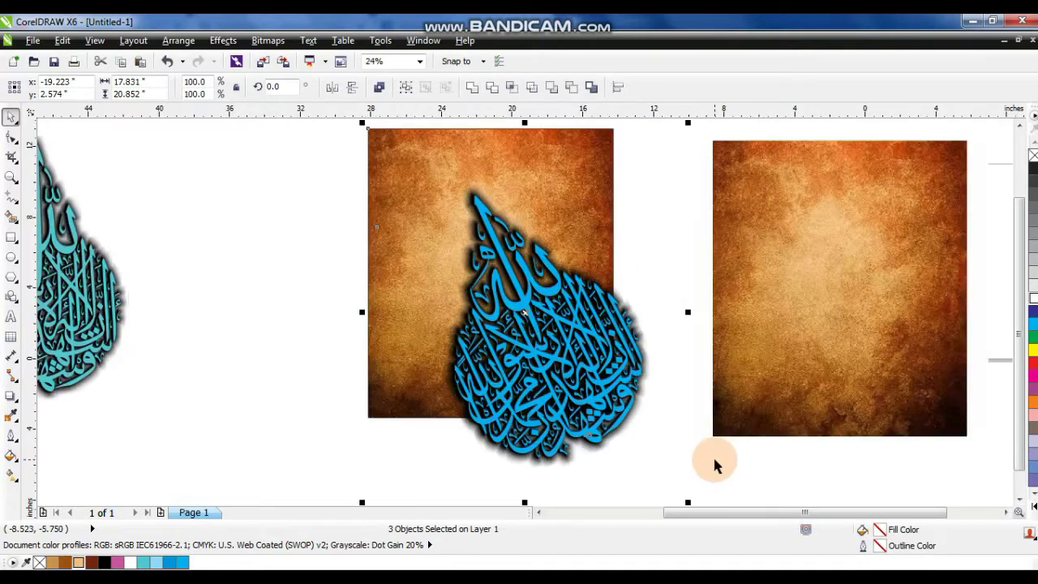
click(714, 461)
click(558, 367)
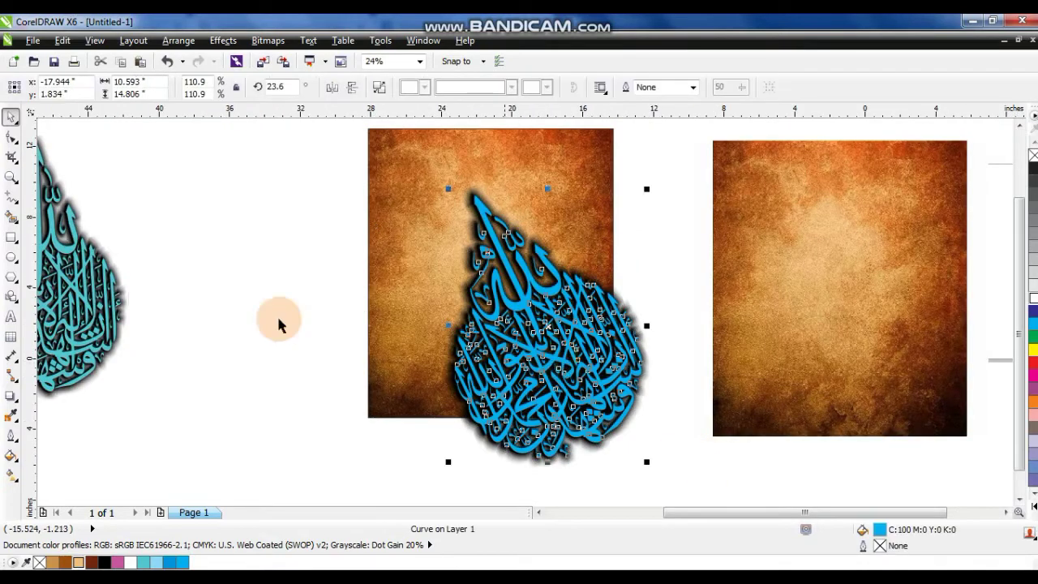
click(17, 403)
click(32, 496)
drag(554, 385, 511, 298)
drag(570, 406, 579, 417)
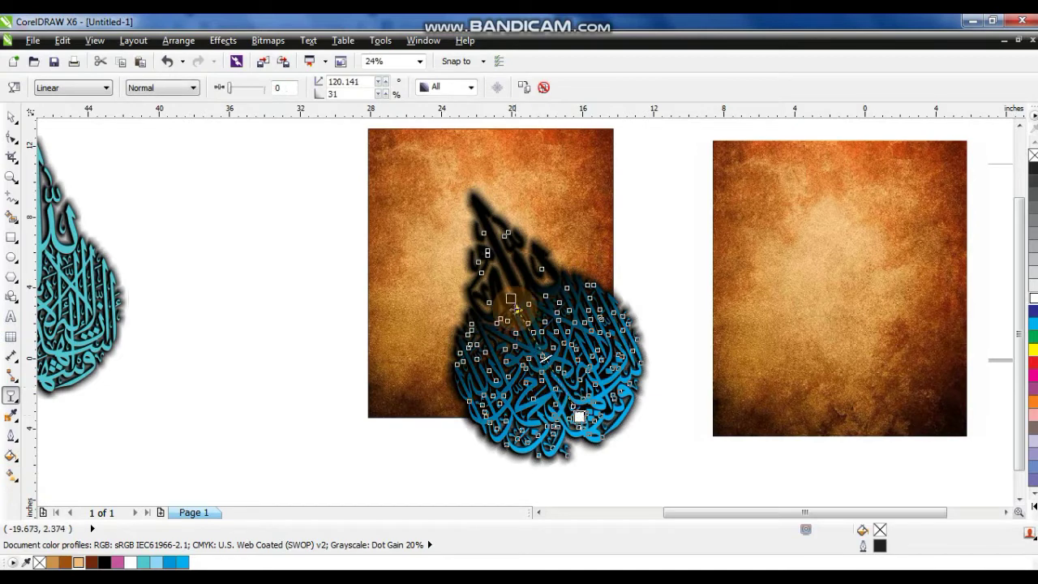
click(11, 118)
click(309, 174)
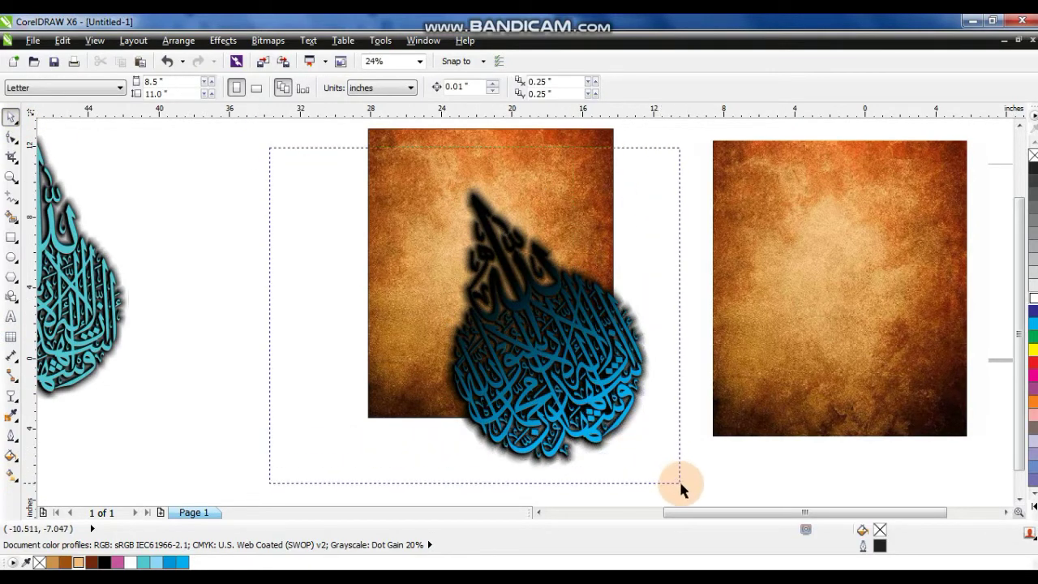
- Try to PowerClip the cyan calligraphy inside the framed background rectangle
drag(680, 485, 674, 480)
click(223, 40)
mouse_move(296, 256)
click(345, 256)
click(382, 141)
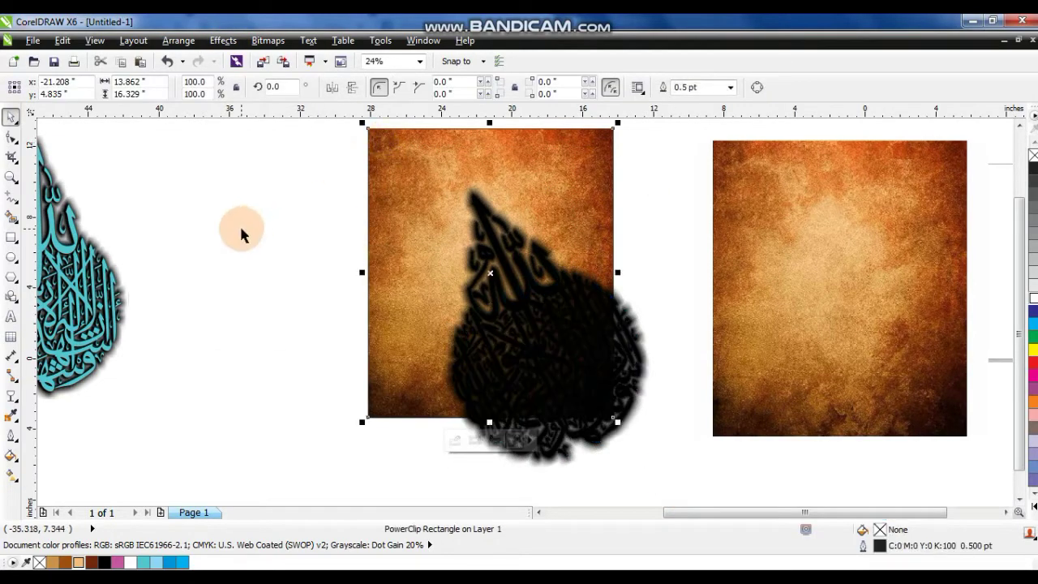
key(ctrl+z)
- PowerClip the cyan calligraphy together with its shadow inside the framed background rectangle
drag(248, 162, 729, 491)
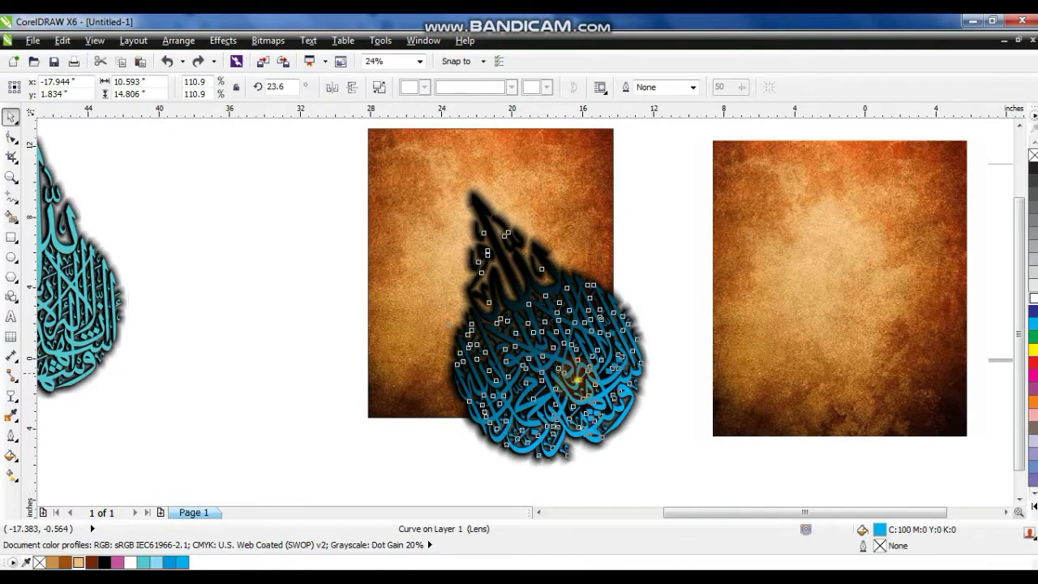
shift+click(480, 200)
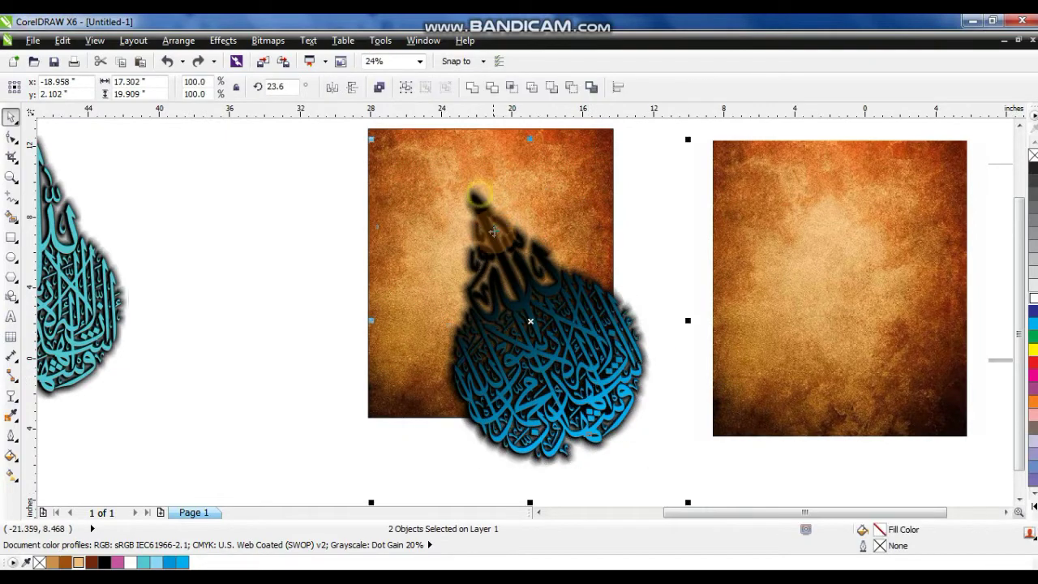
click(210, 41)
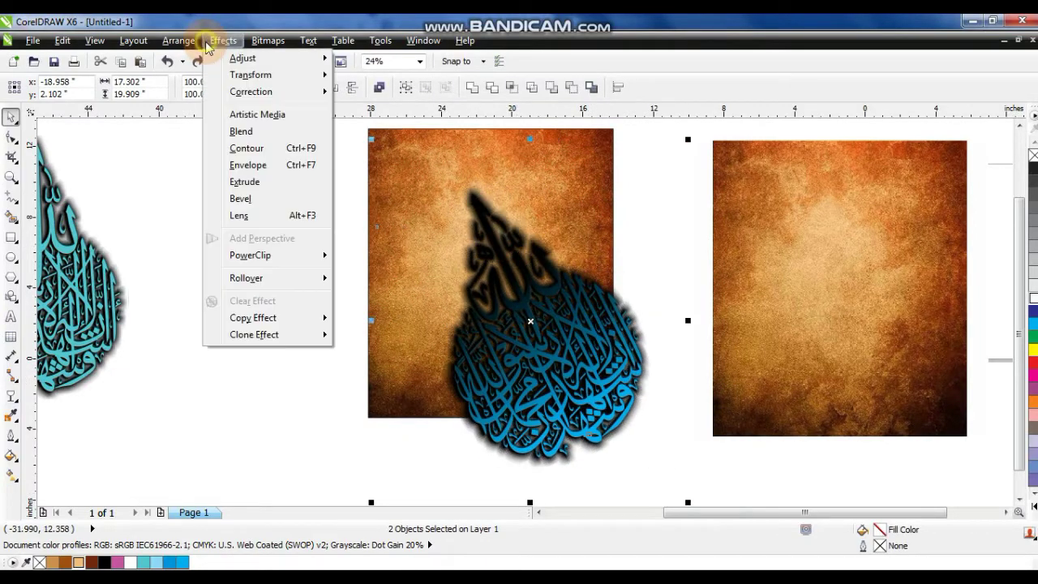
mouse_move(267, 255)
click(373, 257)
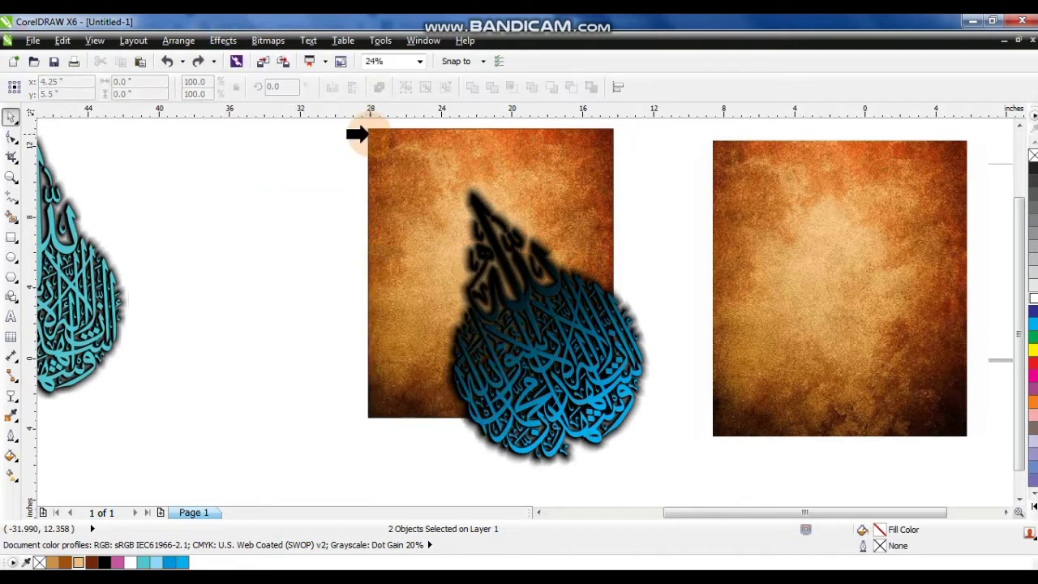
click(372, 133)
click(241, 227)
click(472, 362)
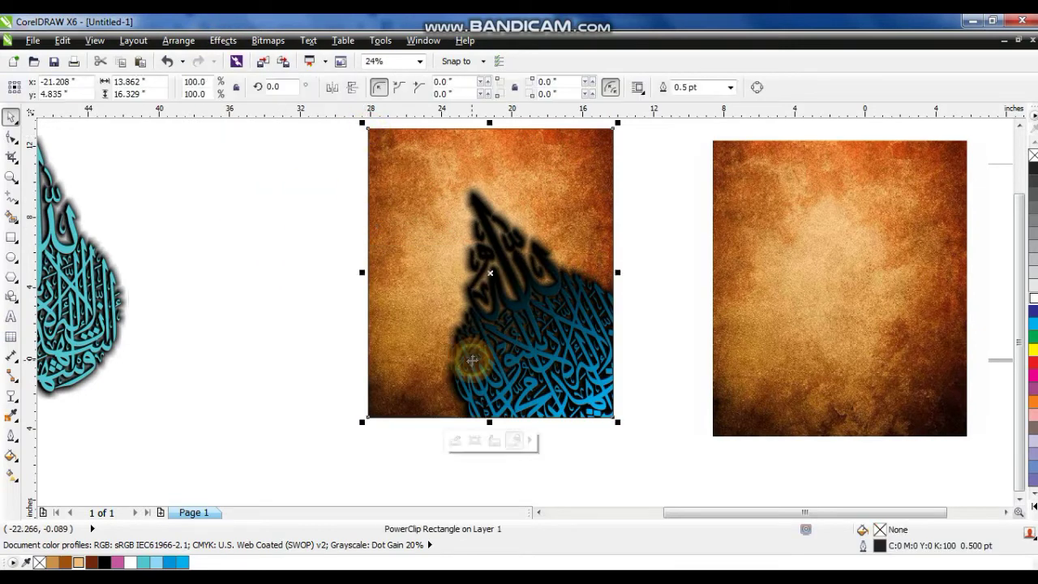
- Rotate the teal calligraphy with its shadow to 302.9 degrees and place it over the framed background's upper left corner
scroll(472, 362, down, 1)
click(260, 324)
drag(173, 203, 220, 369)
click(280, 349)
drag(238, 328, 450, 281)
click(305, 205)
- Apply a linear transparency of about 301 degrees to the teal calligraphy curve, fading it from the upper left toward the lower right
drag(258, 138, 612, 439)
key(shift+F2)
click(406, 374)
click(518, 277)
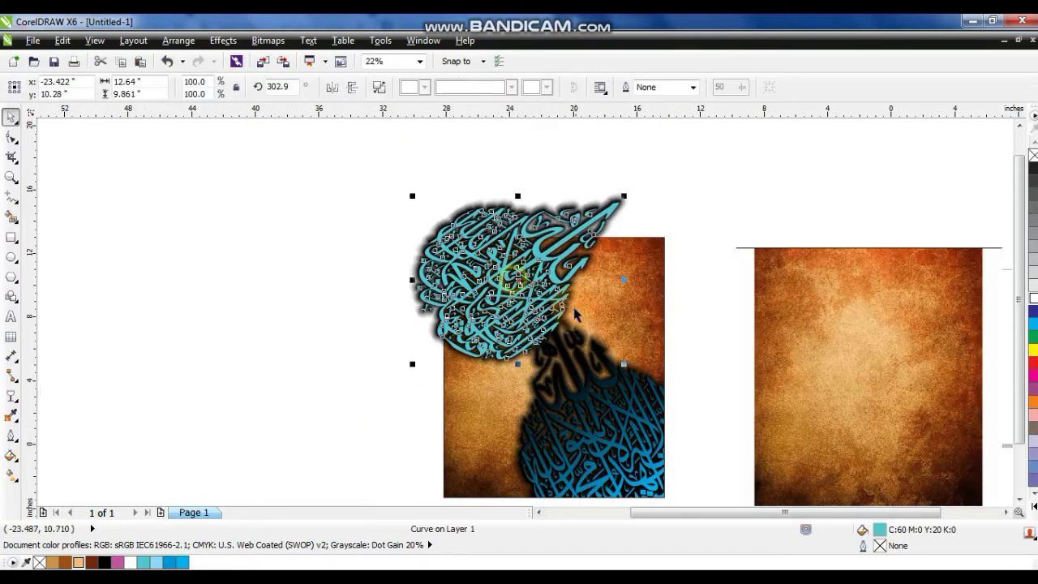
click(12, 396)
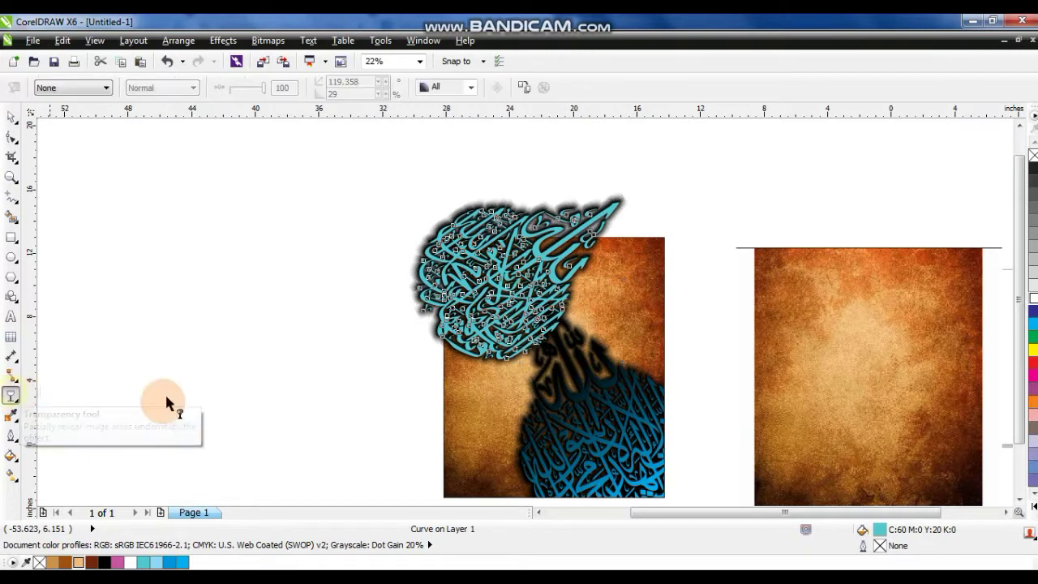
drag(460, 236, 509, 319)
drag(518, 329, 474, 241)
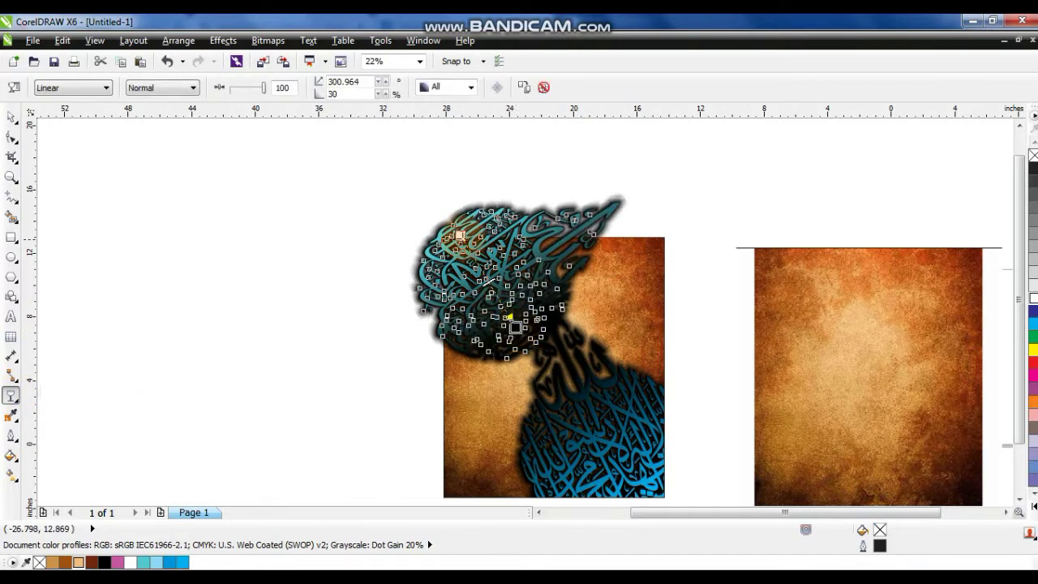
click(10, 118)
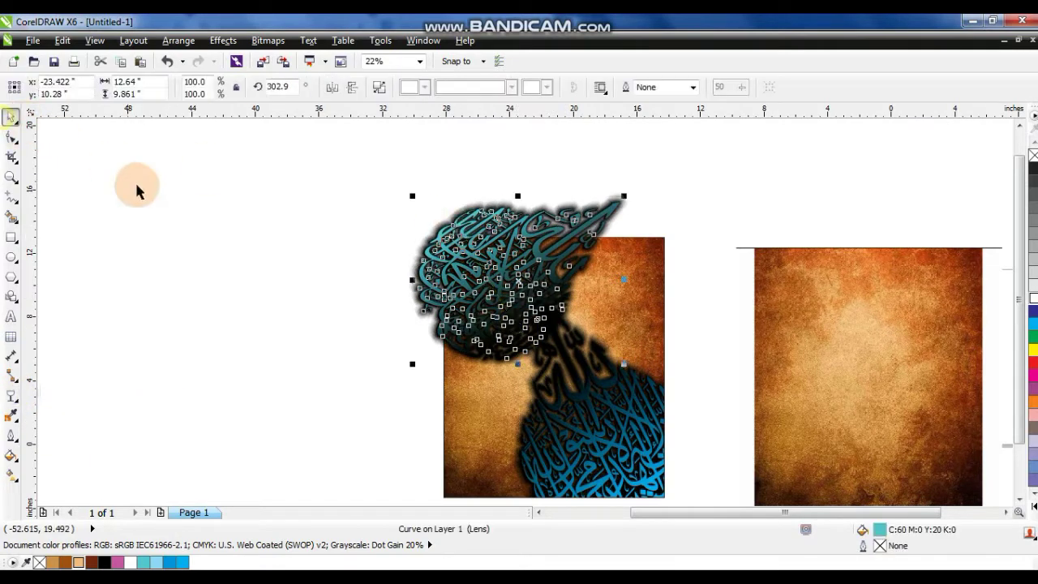
click(138, 186)
- PowerClip the teal calligraphy together with its shadow inside the framed background rectangle
drag(109, 122, 730, 455)
key(alt+c)
key(w)
key(p)
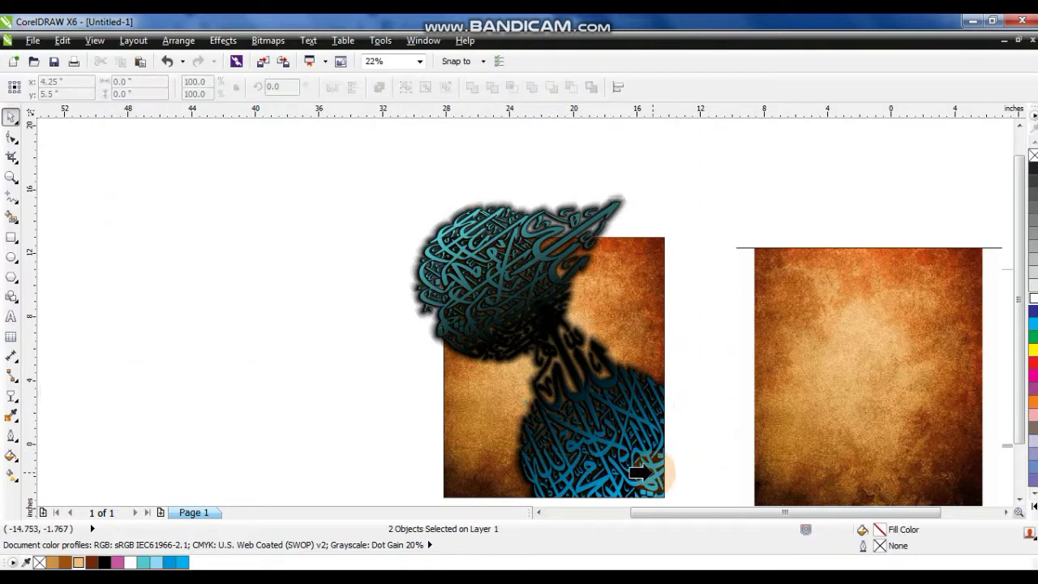
click(657, 472)
click(704, 426)
click(621, 434)
- Move the white calligraphy with its shadow onto the middle of the framed design
scroll(649, 446, down, 1)
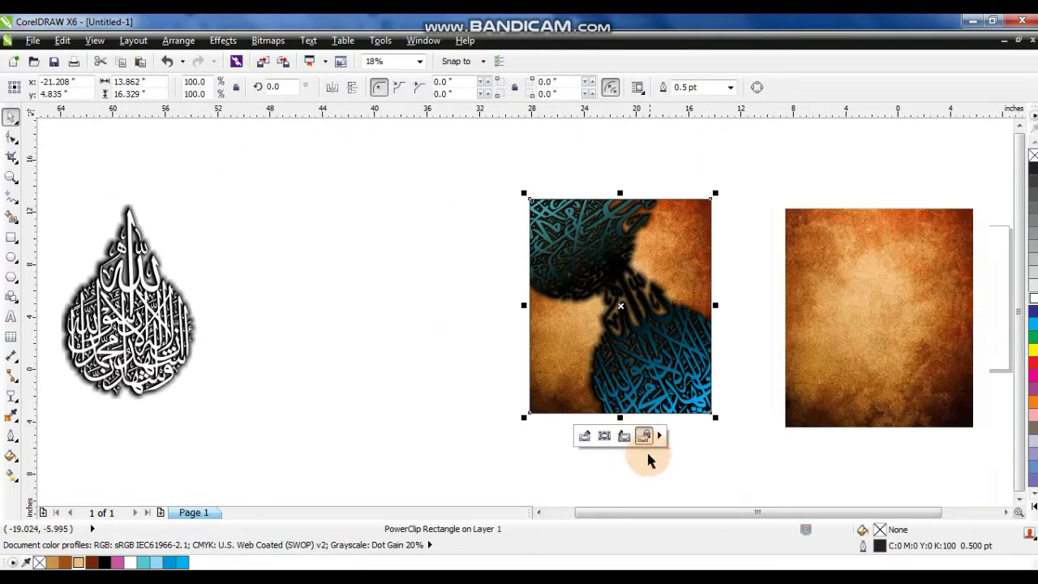
click(361, 346)
drag(155, 376, 42, 438)
drag(176, 339, 665, 344)
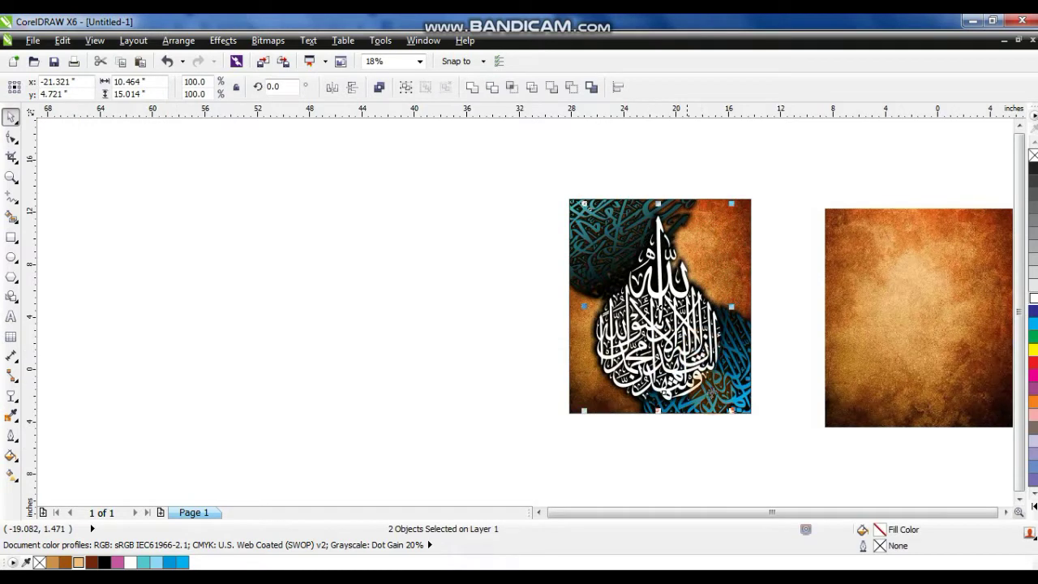
scroll(748, 415, up, 2)
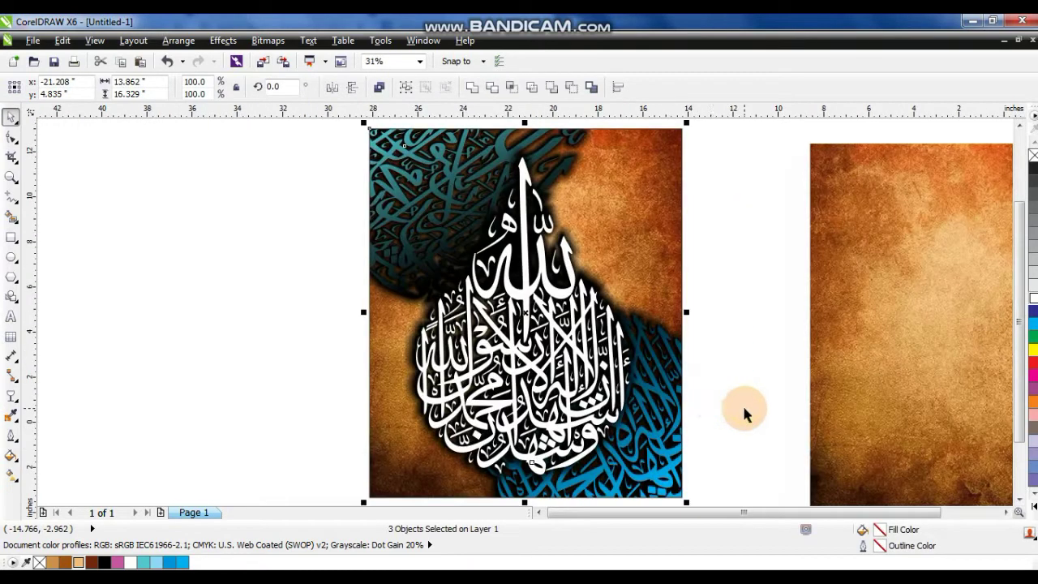
- Shift the white calligraphy and its shadow slightly upward within the frame, to about y 5.05 inches
click(741, 413)
click(521, 339)
click(352, 237)
scroll(336, 186, down, 2)
drag(530, 379, 548, 382)
drag(493, 325, 517, 401)
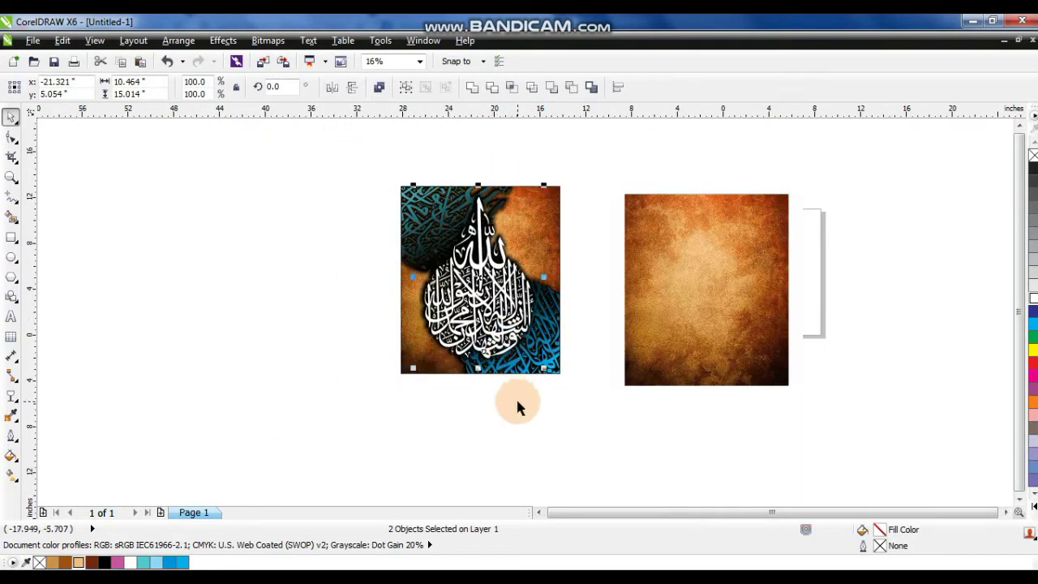
click(519, 402)
- Give the white calligraphy curve a linear fountain fill running upward from dark brown near its base to white
drag(786, 404, 783, 404)
key(shift+F2)
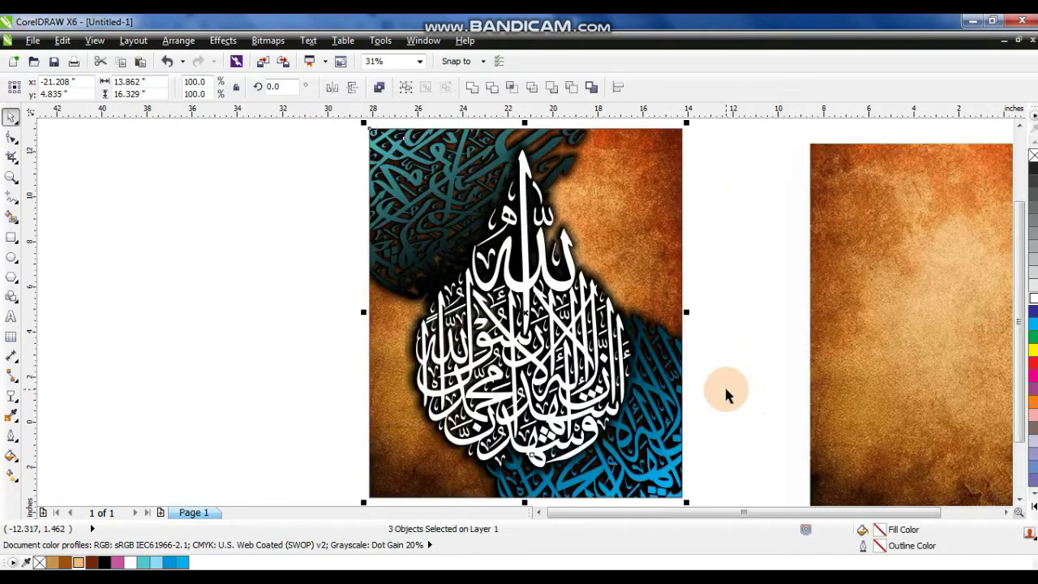
click(726, 389)
click(541, 363)
drag(537, 365, 537, 365)
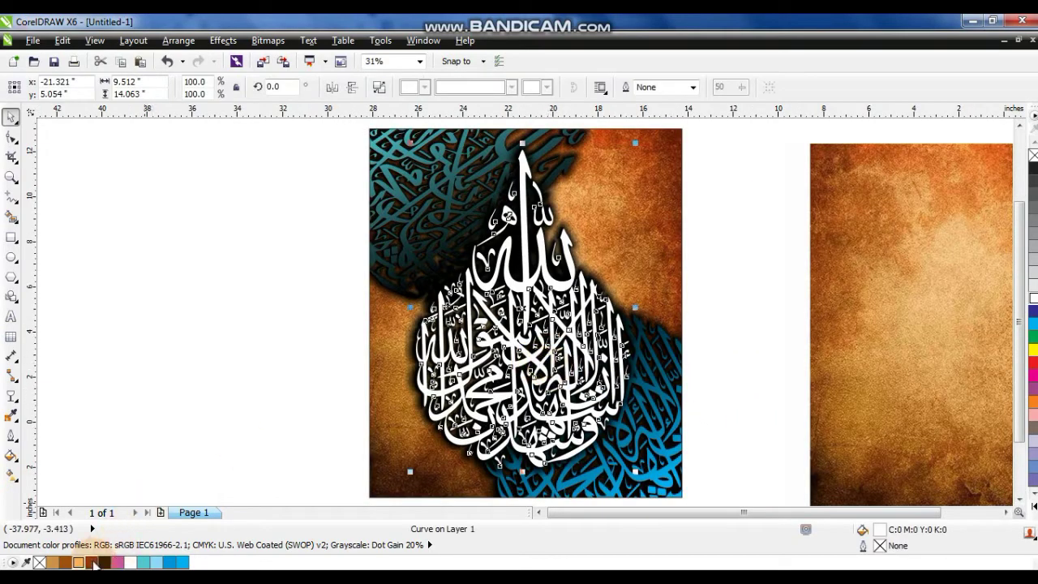
click(94, 563)
key(g)
drag(514, 430, 518, 302)
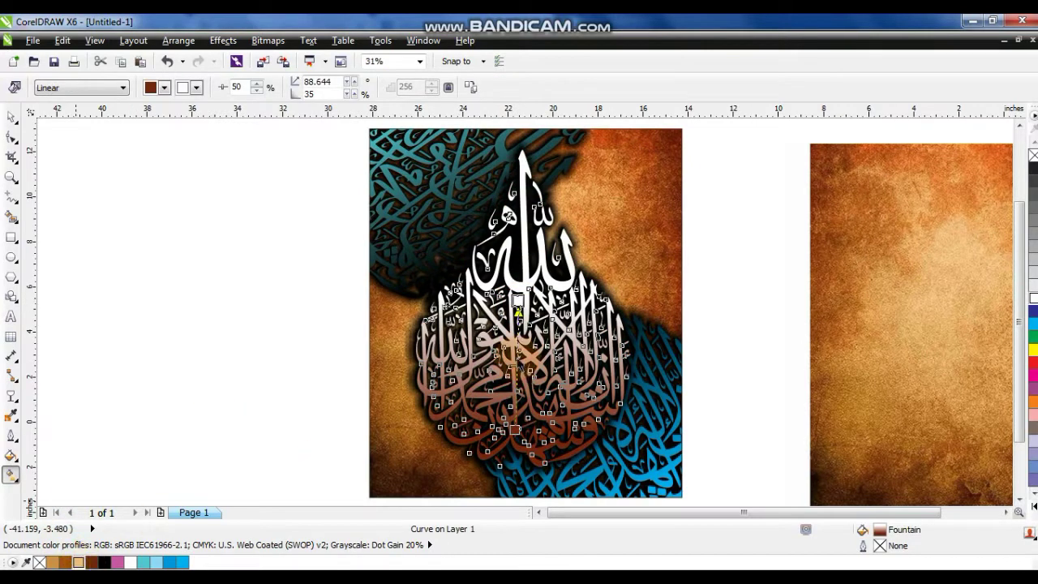
- Extend the fountain fill's white end to the calligraphy's tip and add a light tan colour between brown and white
drag(518, 302, 525, 168)
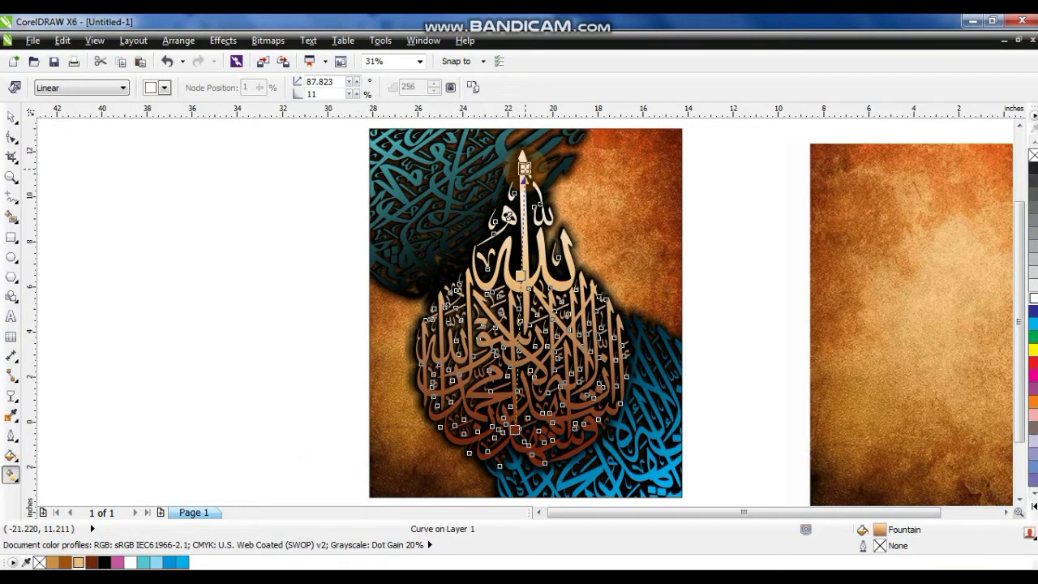
click(11, 116)
click(146, 258)
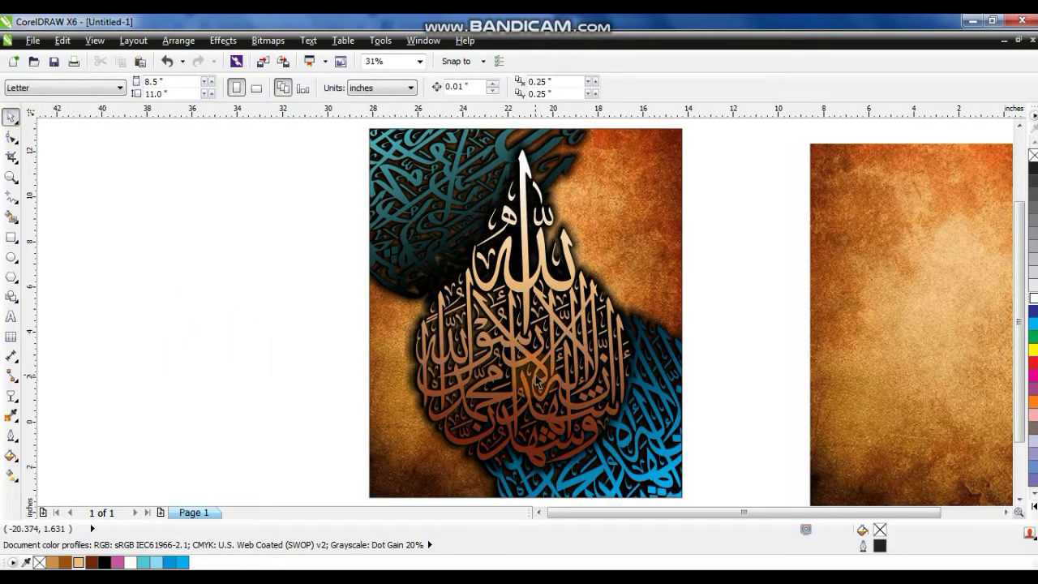
- Darken the spare textured background bitmap with a gamma value of 0.45
click(946, 312)
drag(941, 322, 900, 324)
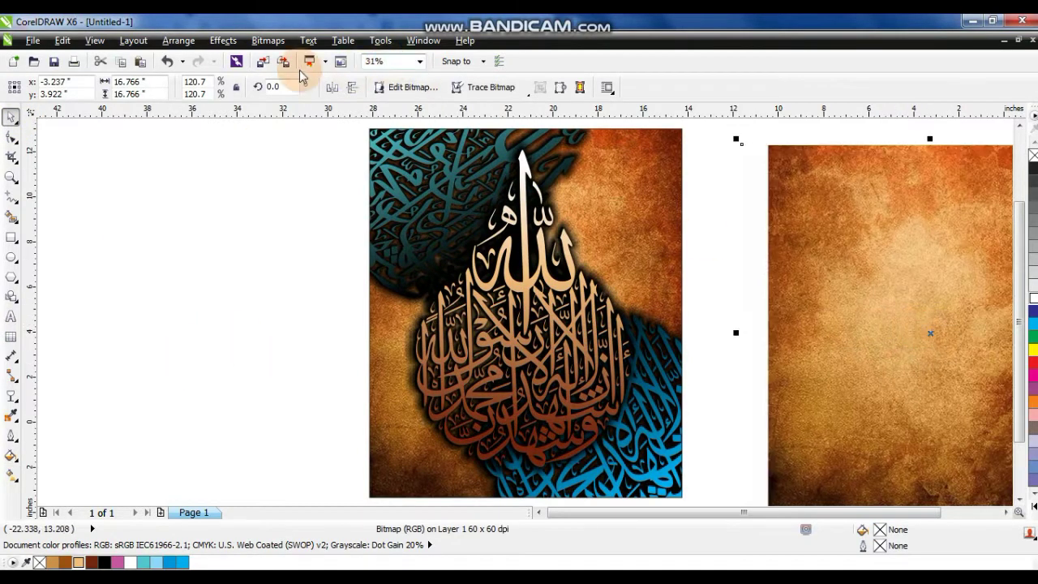
click(225, 40)
mouse_move(243, 58)
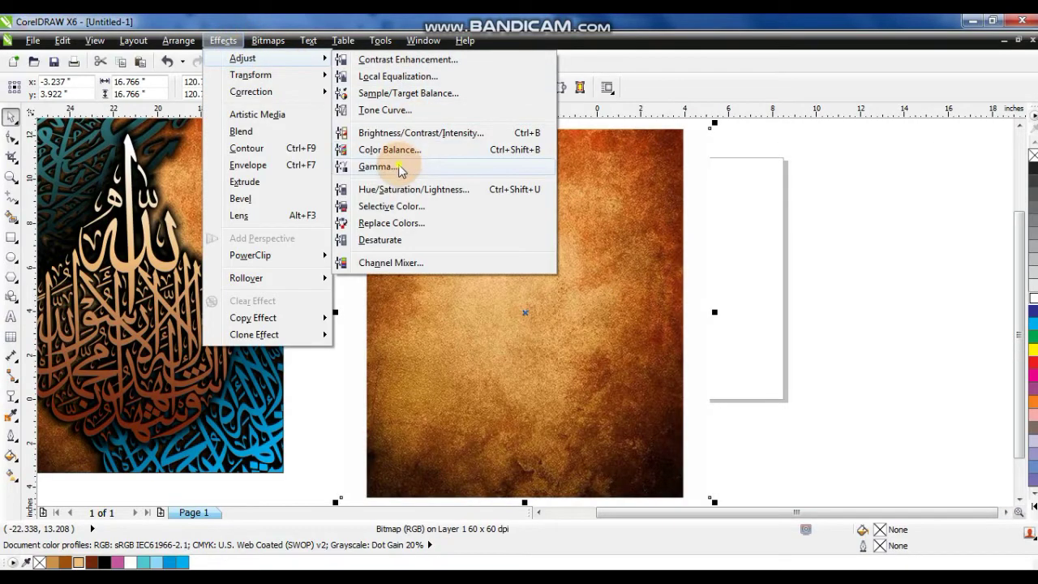
click(377, 167)
click(408, 334)
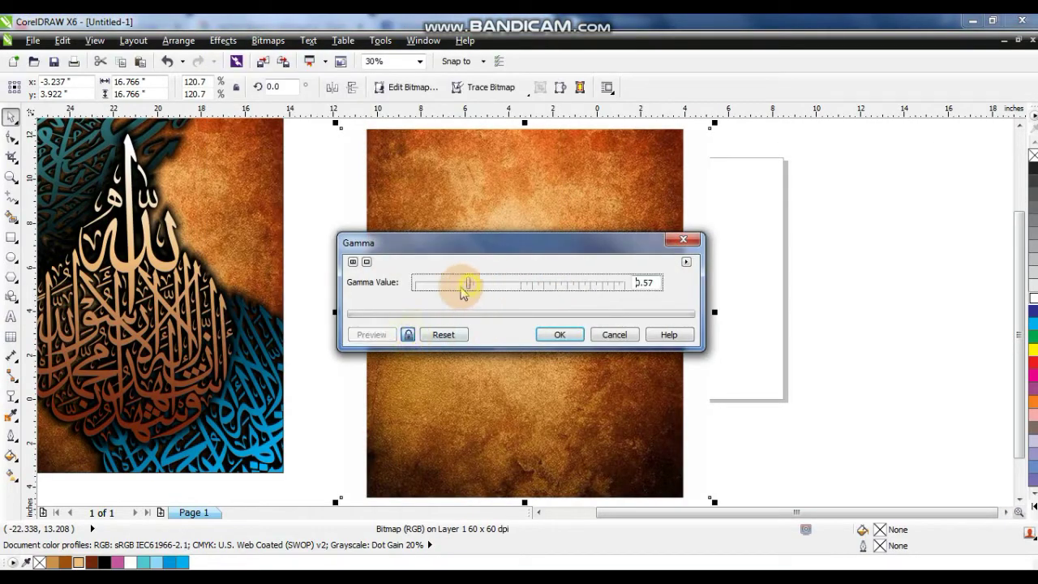
click(450, 284)
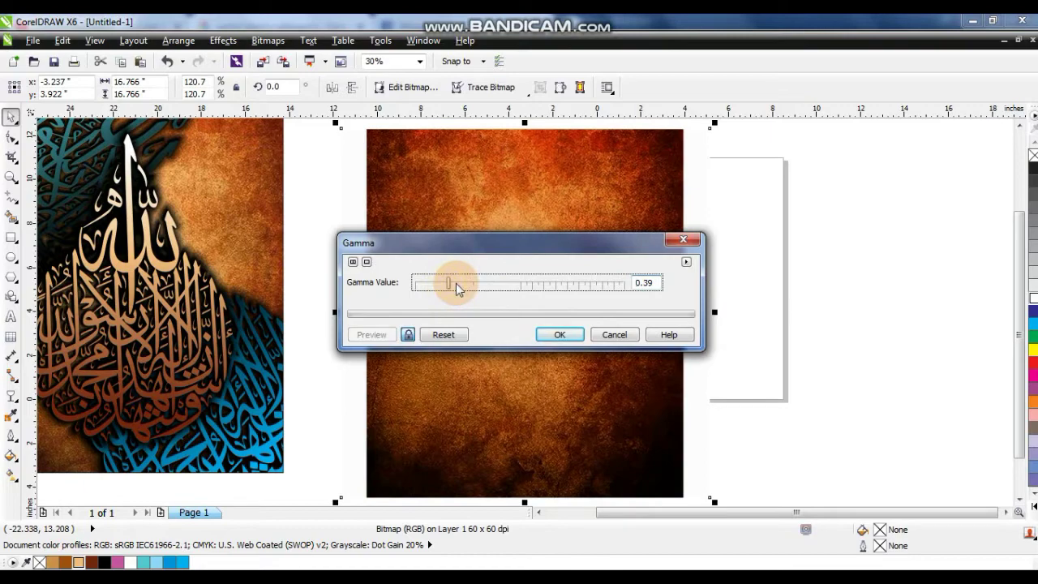
click(456, 283)
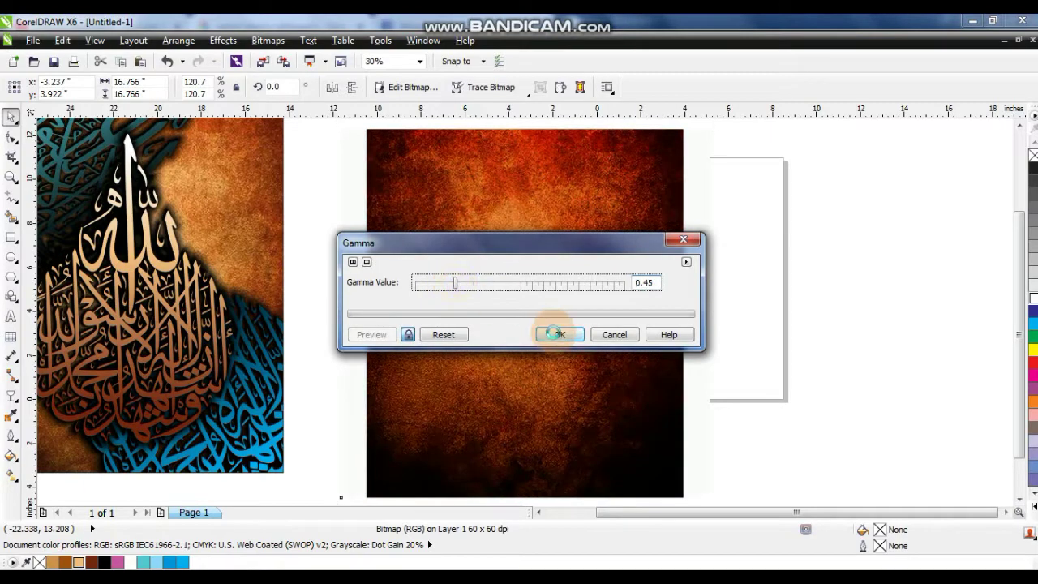
click(555, 334)
click(820, 343)
- Move the darkened background bitmap over the framed calligraphy design
click(568, 341)
scroll(559, 333, down, 2)
drag(558, 334, 342, 321)
drag(254, 343, 256, 351)
key(shift+F2)
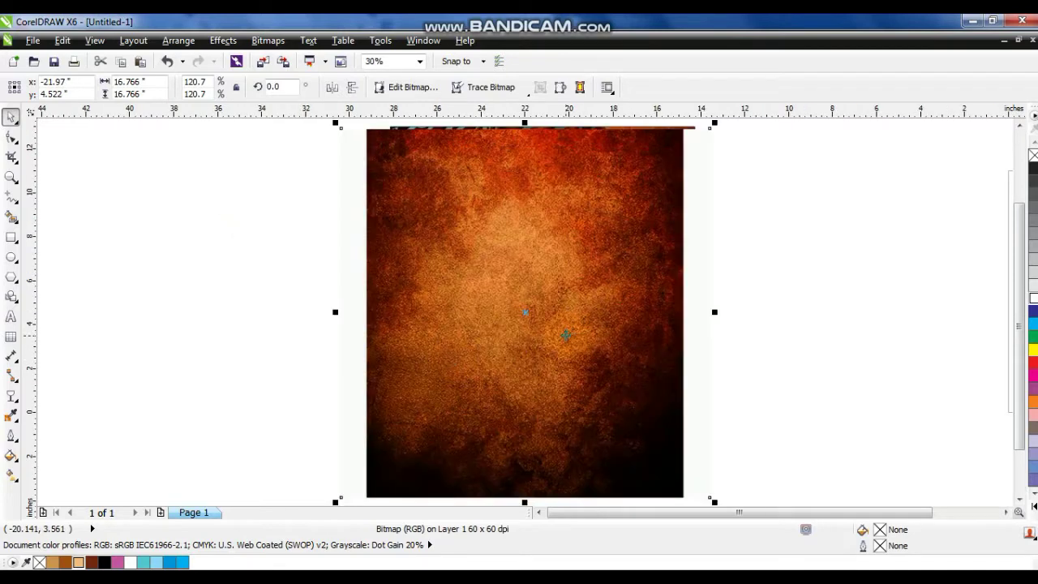
- Apply a linear transparency to the darkened background bitmap, fading it from the design's lower-left area up toward the middle of the calligraphy
click(11, 395)
drag(445, 438, 504, 350)
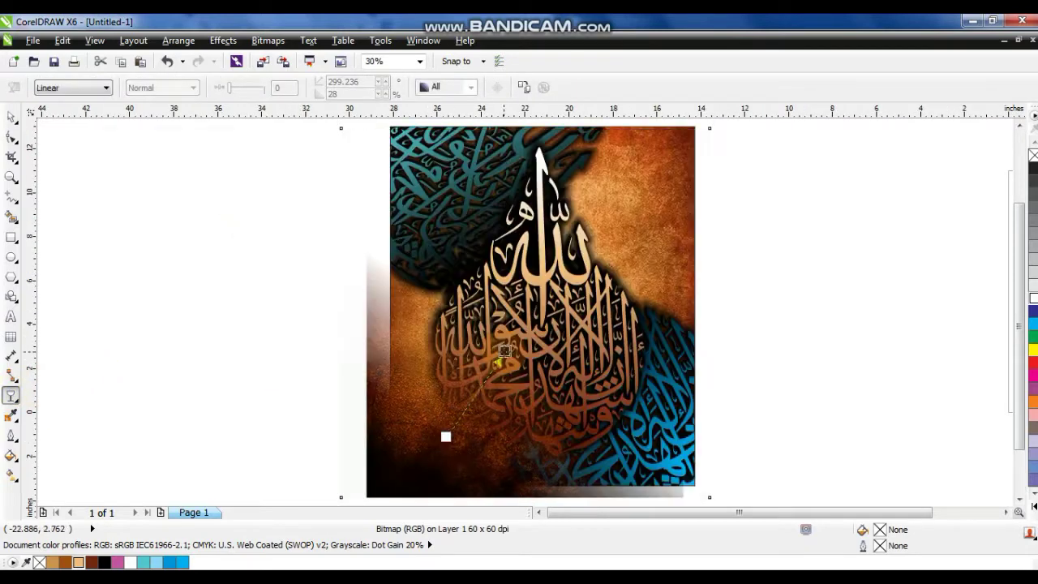
drag(446, 437, 455, 413)
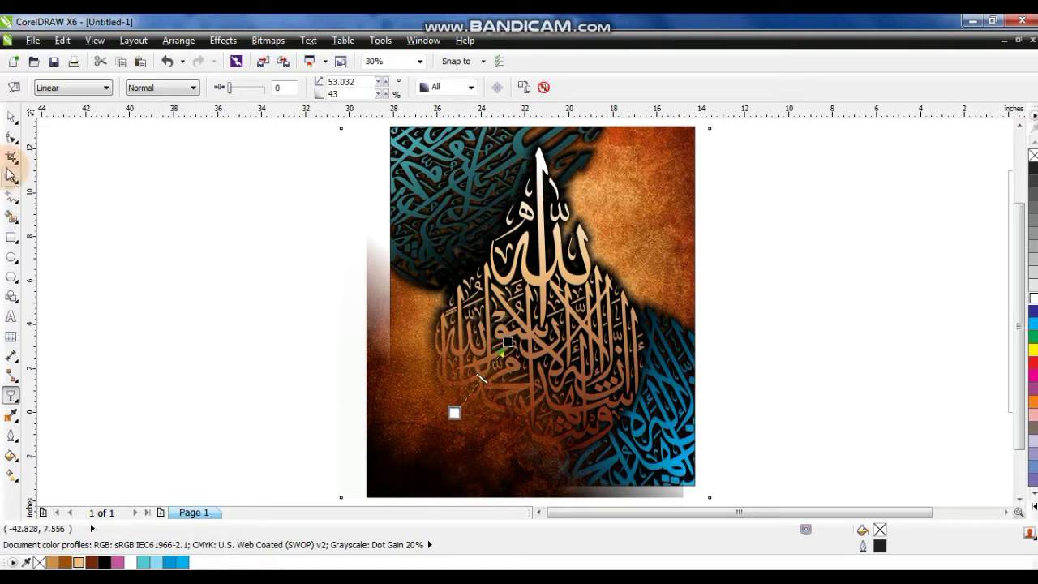
- Duplicate the faded bitmap, mirror the copy horizontally and vertically, and move it up to cover the design's upper-right corner
click(12, 118)
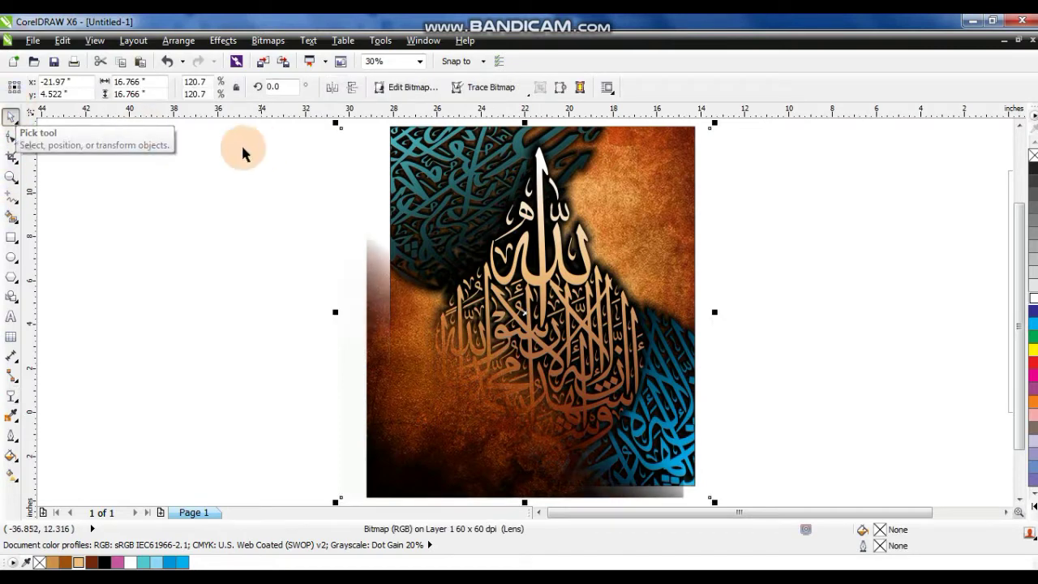
click(331, 87)
click(352, 87)
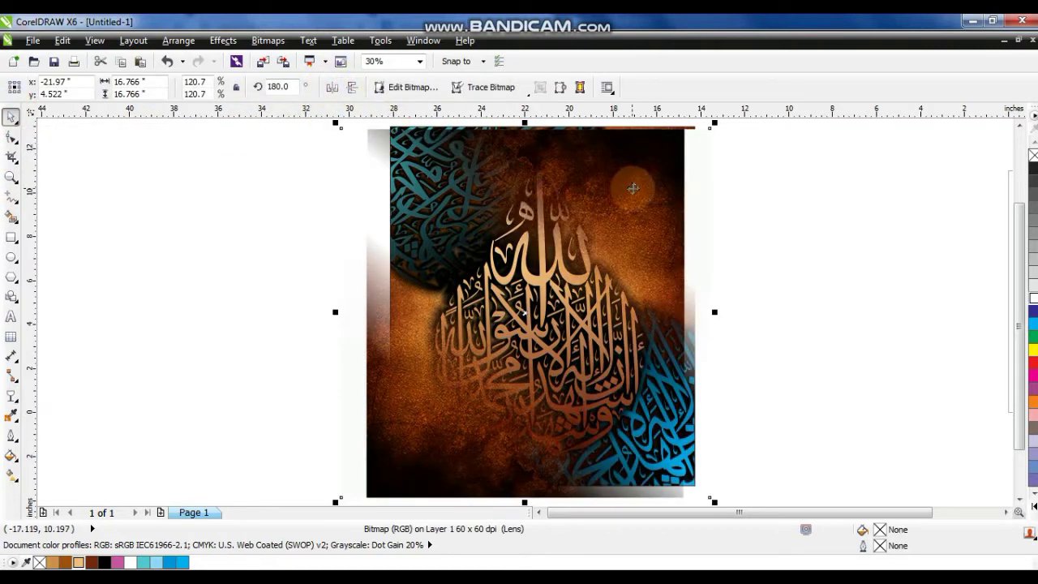
drag(638, 188, 663, 172)
- Redirect the mirrored copy's linear transparency so it fades almost straight down from the design's top edge over the upper-left calligraphy
click(11, 394)
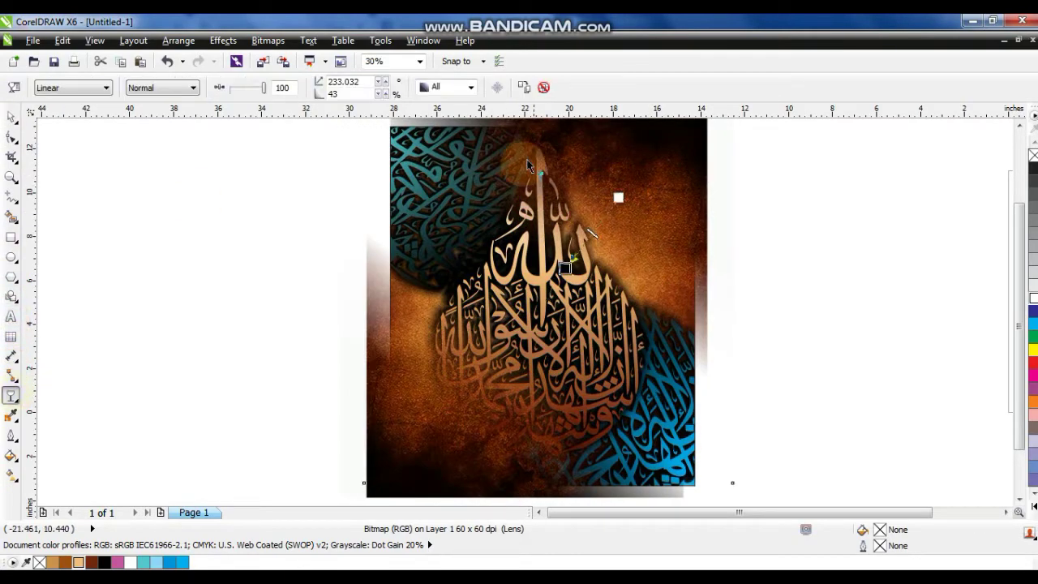
drag(509, 167, 501, 229)
drag(499, 139, 497, 151)
drag(500, 230, 502, 252)
drag(495, 141, 495, 141)
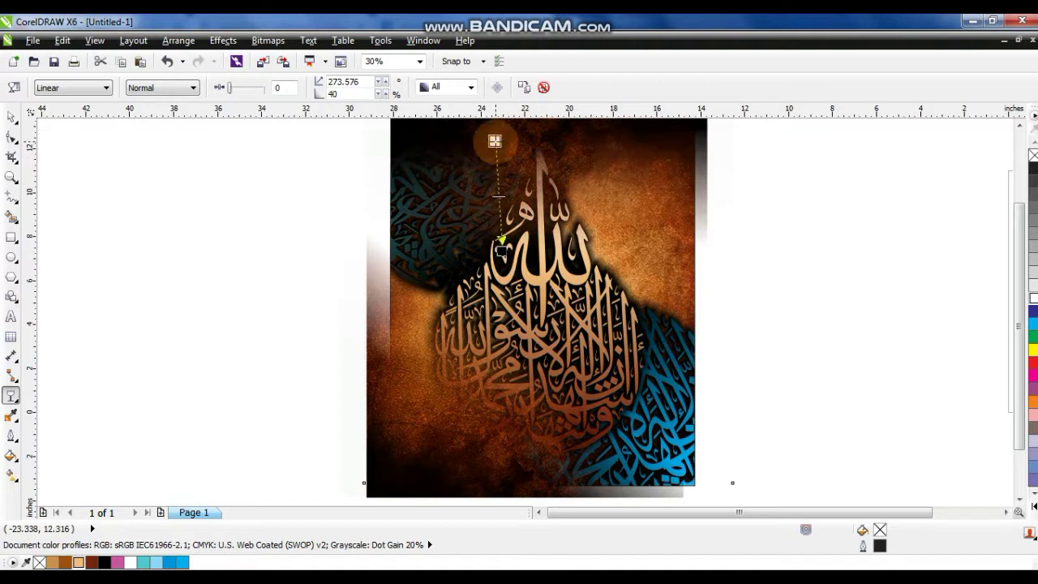
drag(499, 258, 500, 258)
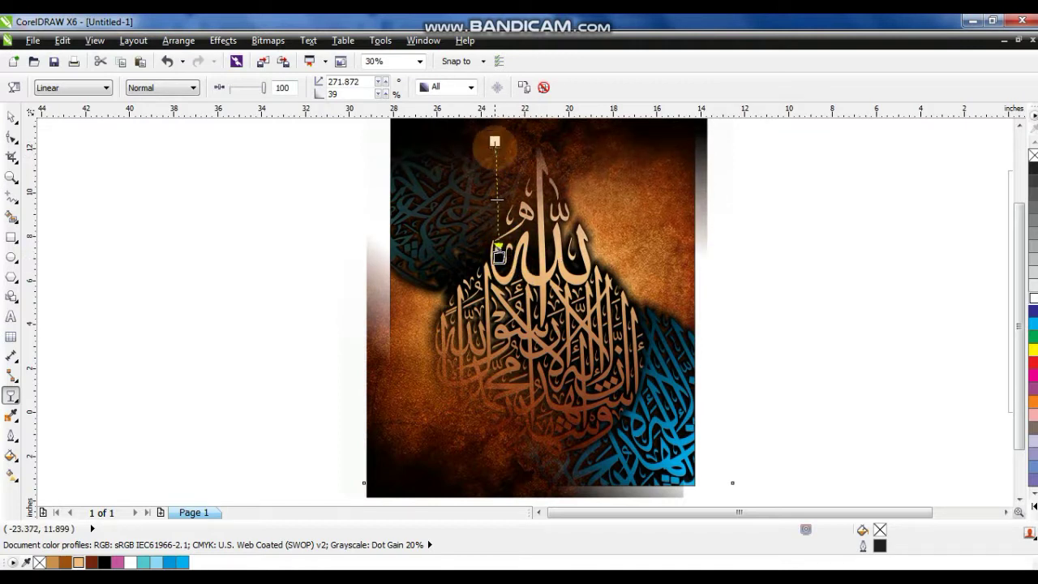
- Place both faded background bitmaps inside the design's rectangular frame with PowerClip
click(5, 120)
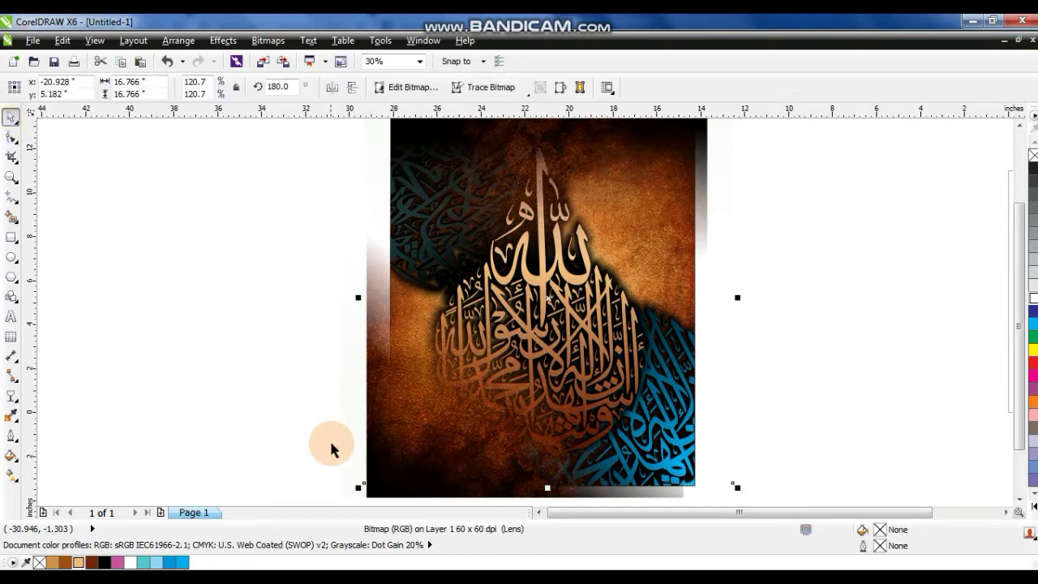
shift+click(373, 497)
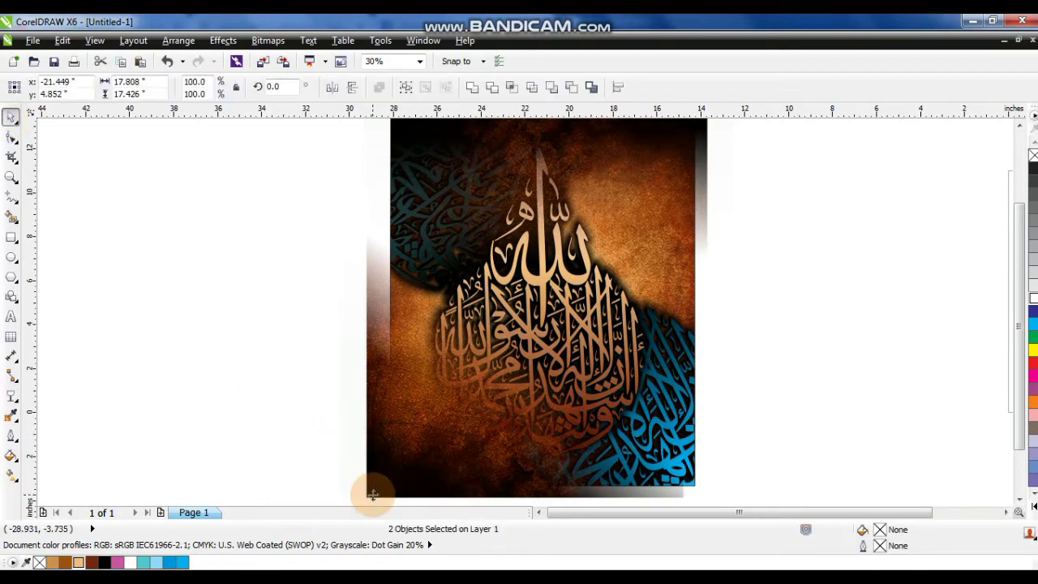
click(223, 39)
mouse_move(275, 254)
click(361, 254)
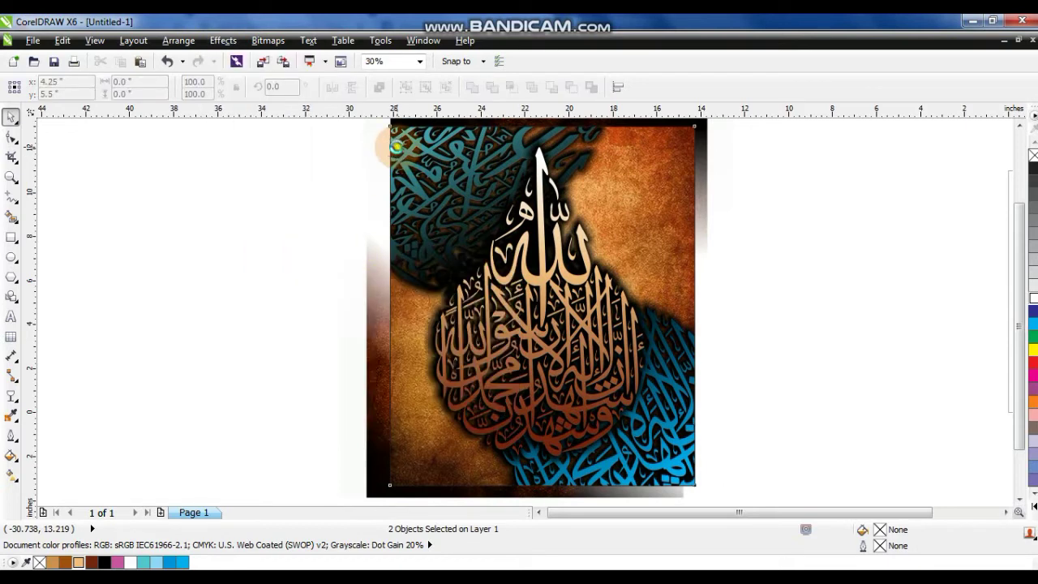
click(396, 146)
click(304, 193)
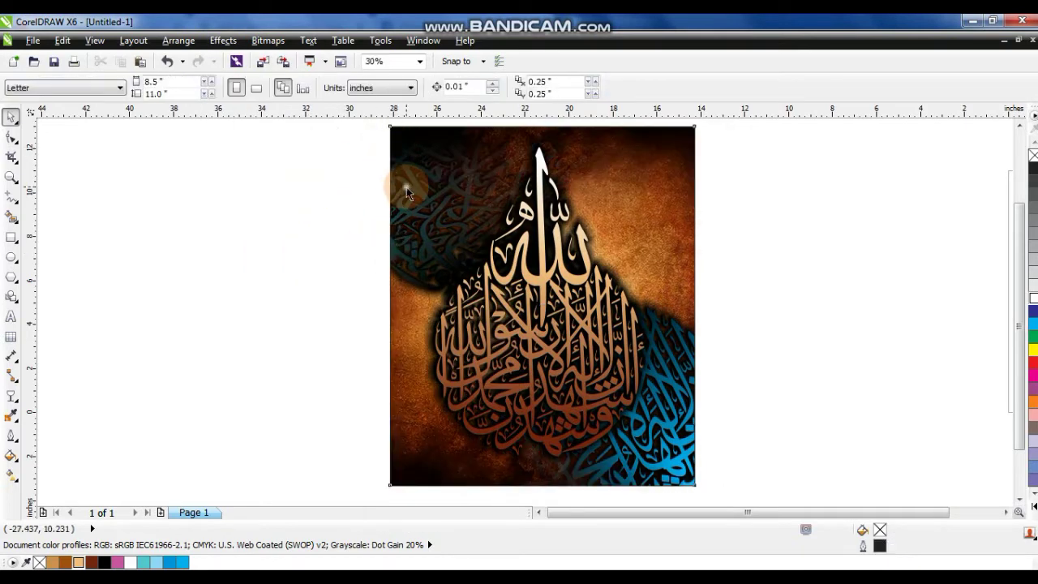
- Place the main gradient calligraphy and its dark shadow inside the rectangular frame with PowerClip
right_click(407, 191)
click(283, 200)
drag(612, 198, 343, 475)
drag(508, 380, 526, 382)
key(ctrl+z)
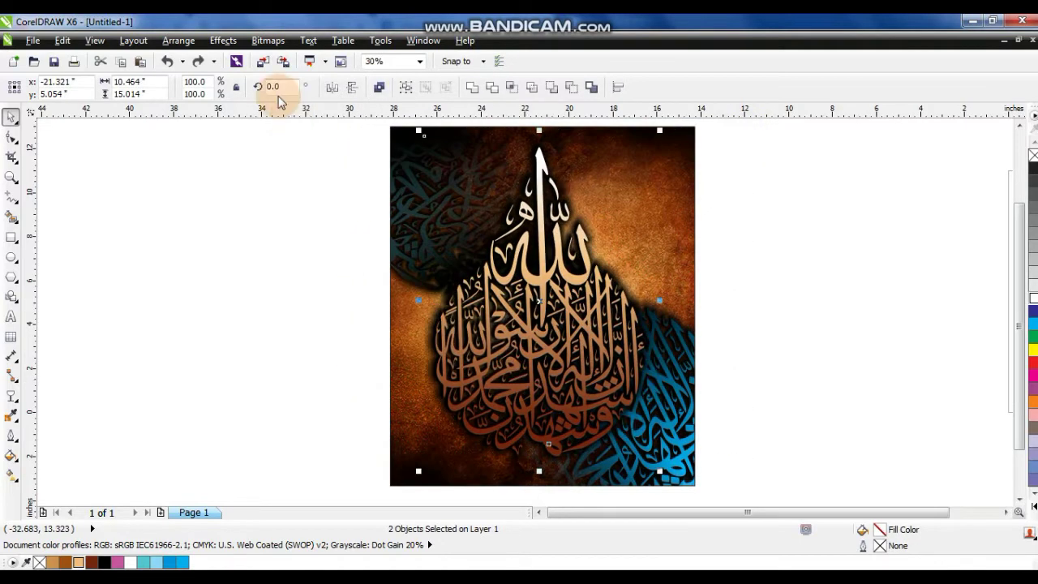
click(228, 39)
mouse_move(262, 257)
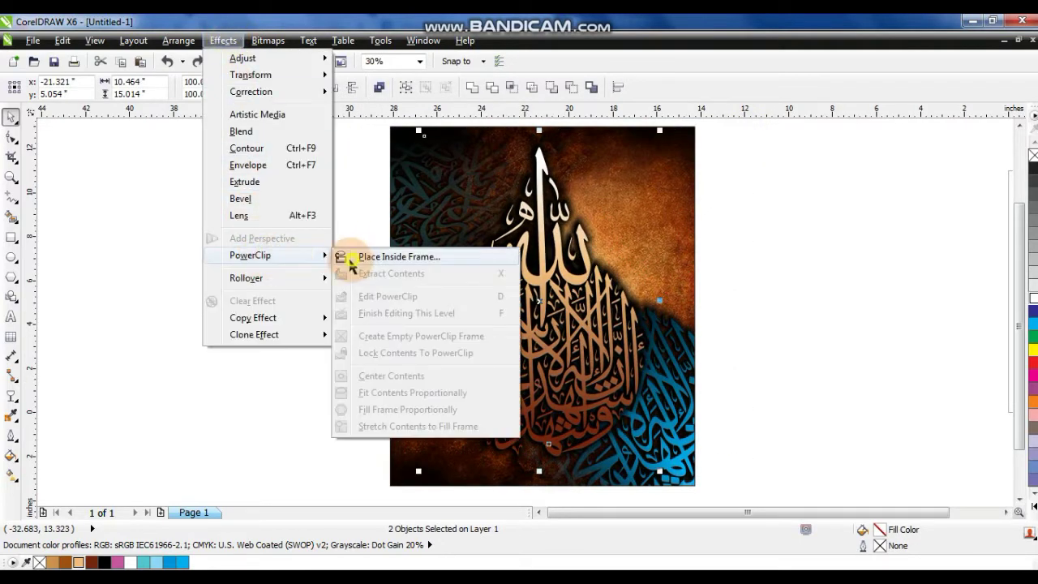
click(381, 255)
click(405, 476)
- Open the frame's PowerClip contents and bring the lower-left faded bitmap in front of the main calligraphy
right_click(422, 461)
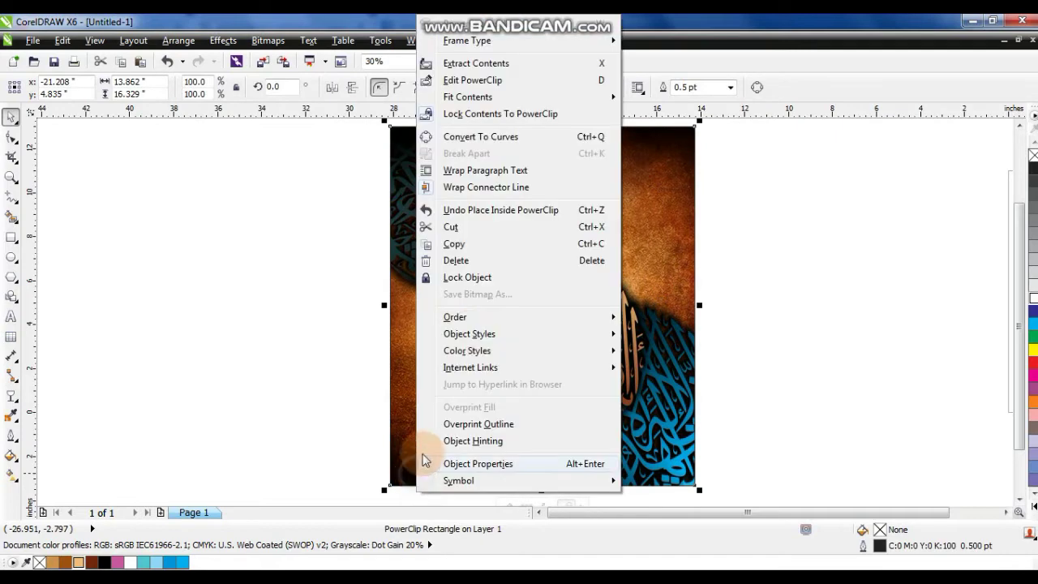
click(472, 79)
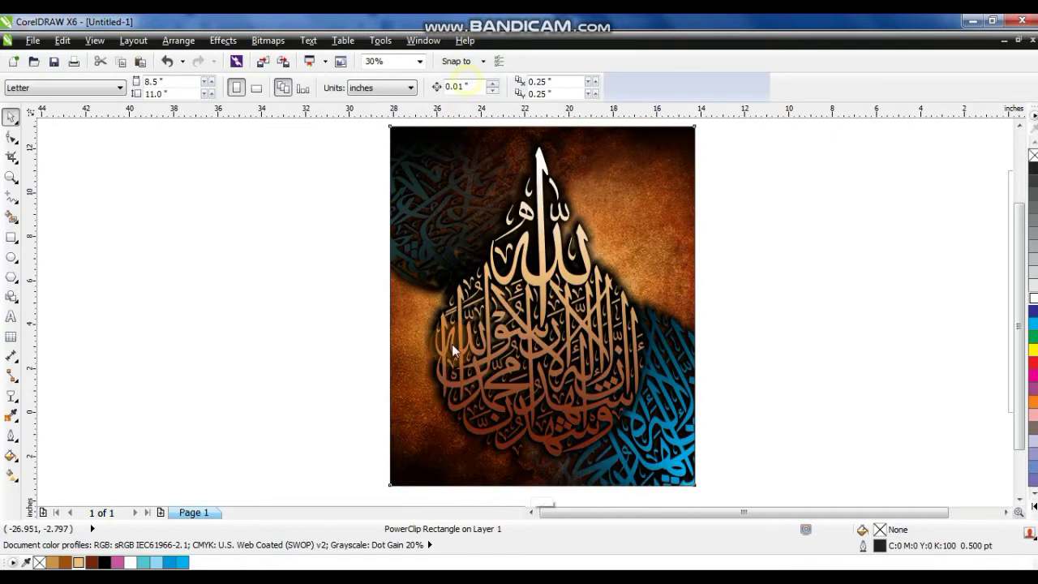
click(378, 489)
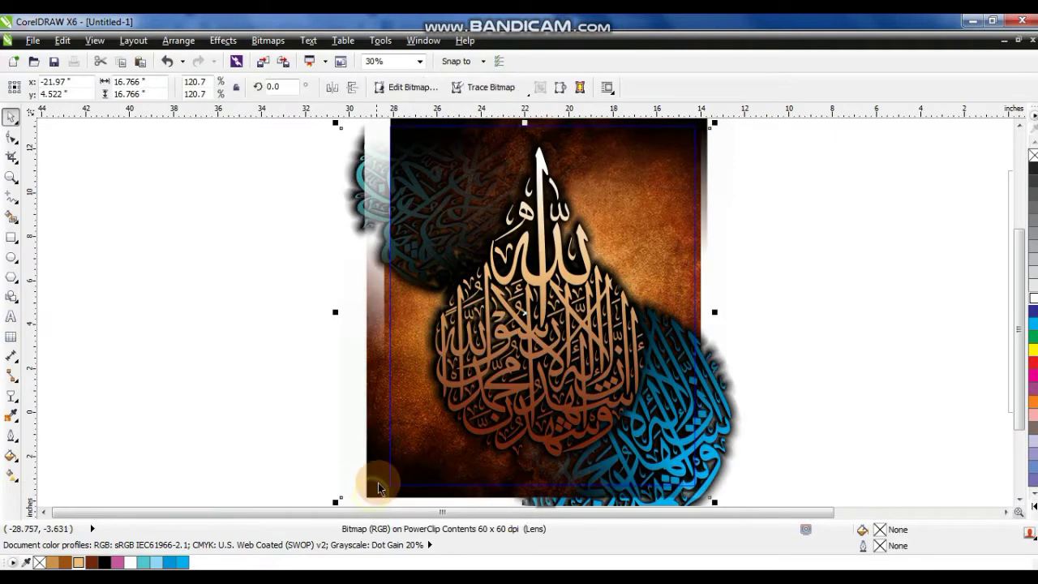
click(271, 262)
click(356, 180)
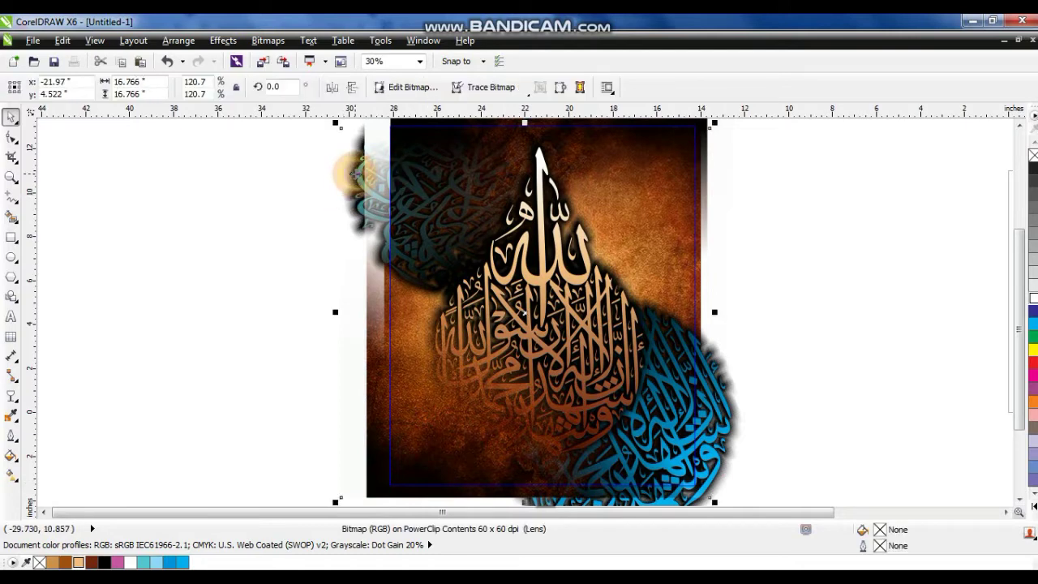
click(321, 196)
drag(359, 179, 331, 178)
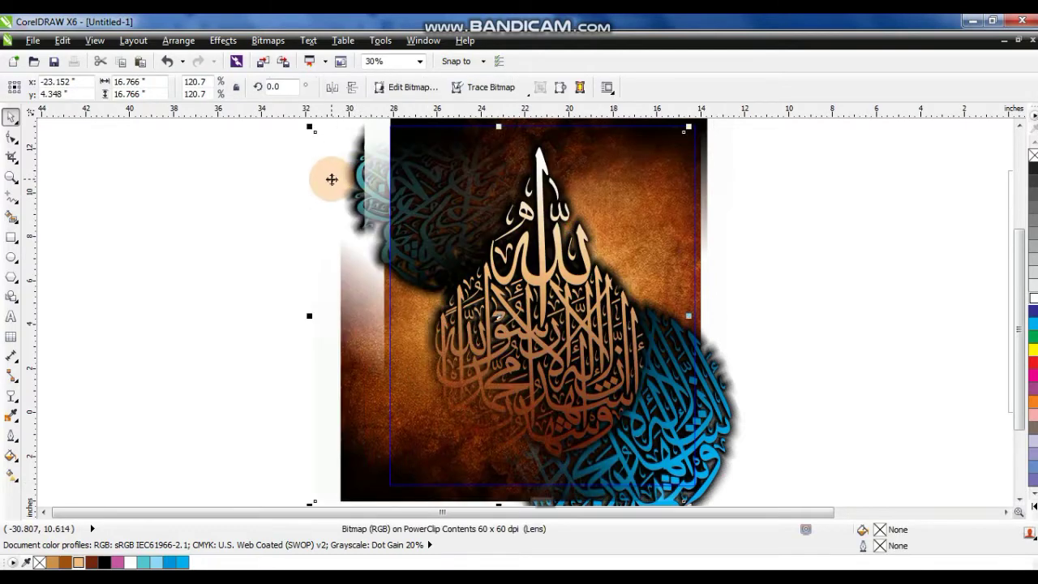
key(ctrl+z)
drag(233, 364, 576, 81)
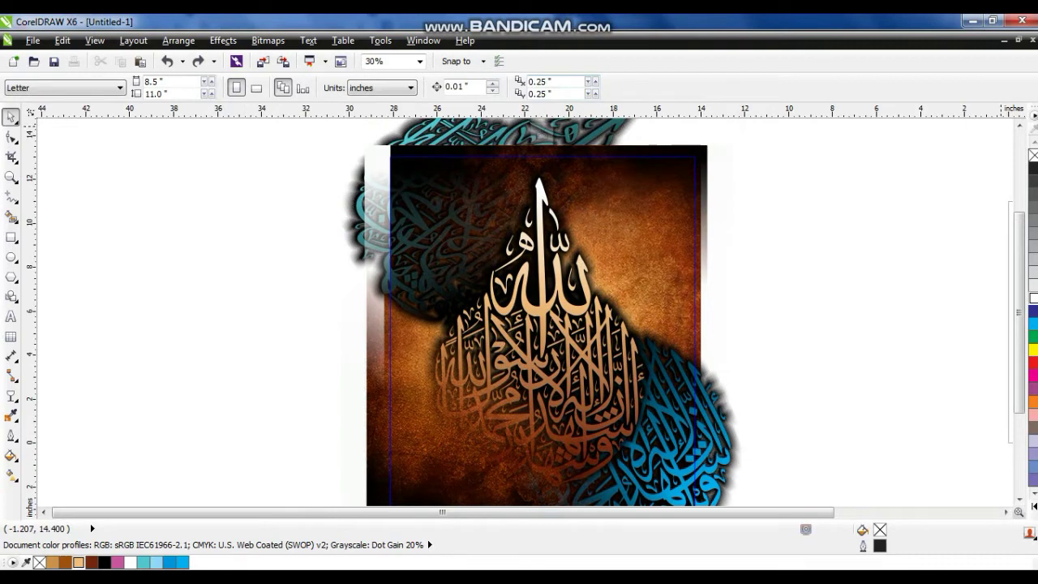
- Move the opaque start of the upper-left teal calligraphy's linear transparency inward, down and toward the design's centre
click(1020, 126)
click(1020, 126)
click(462, 209)
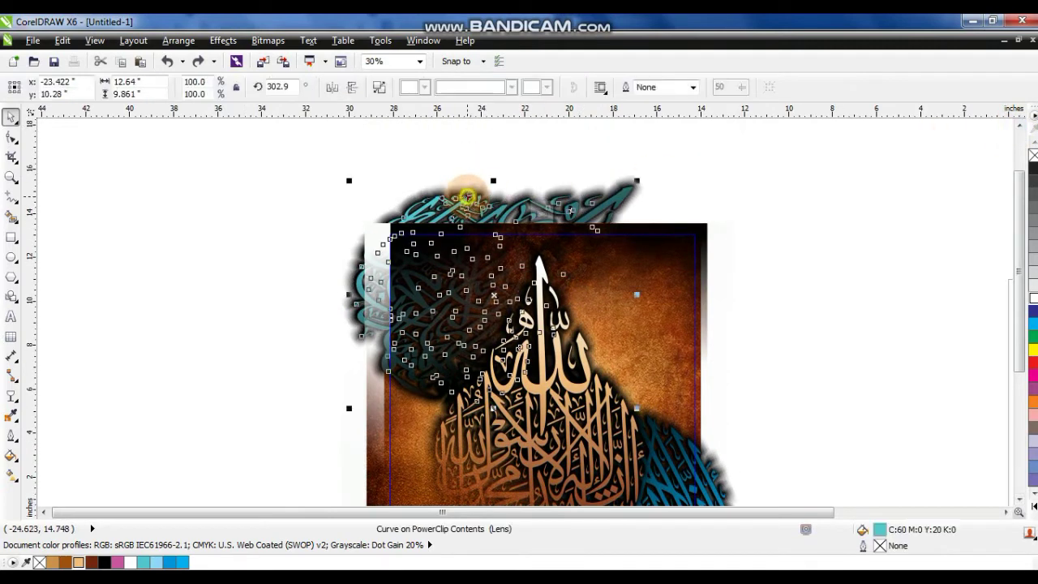
click(11, 396)
drag(410, 217, 434, 269)
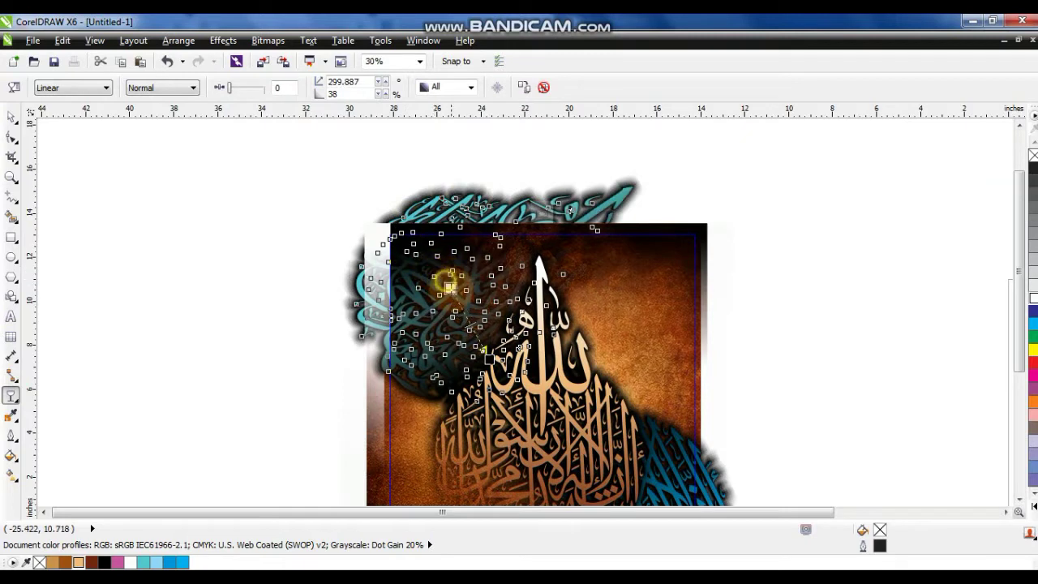
- Fill the upper-left calligraphy copy with light tan (R241 G190 B127) and finish editing the PowerClip
click(11, 116)
click(79, 562)
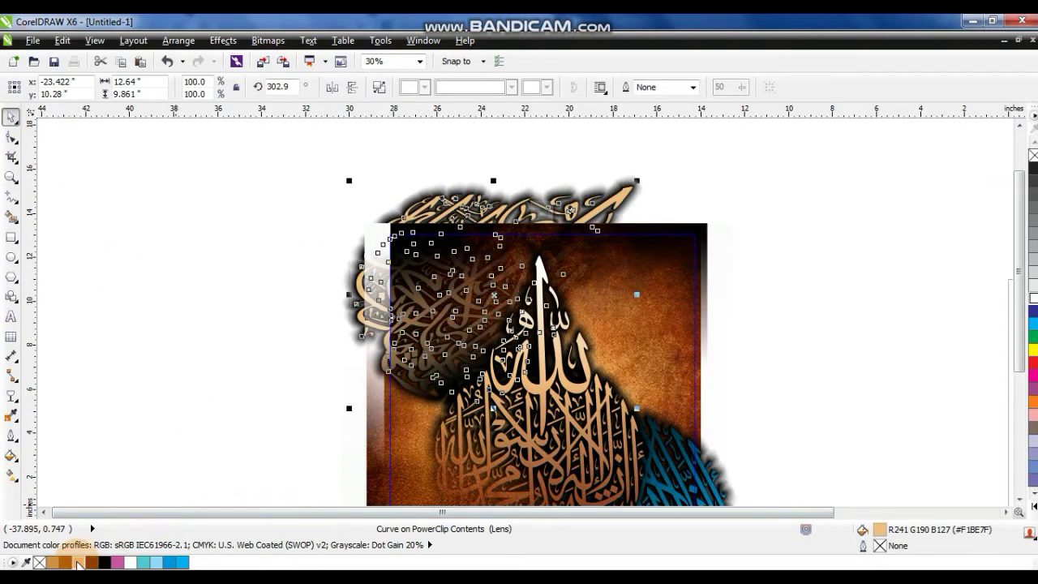
key(alt+c)
key(w)
key(f)
key(F4)
click(763, 315)
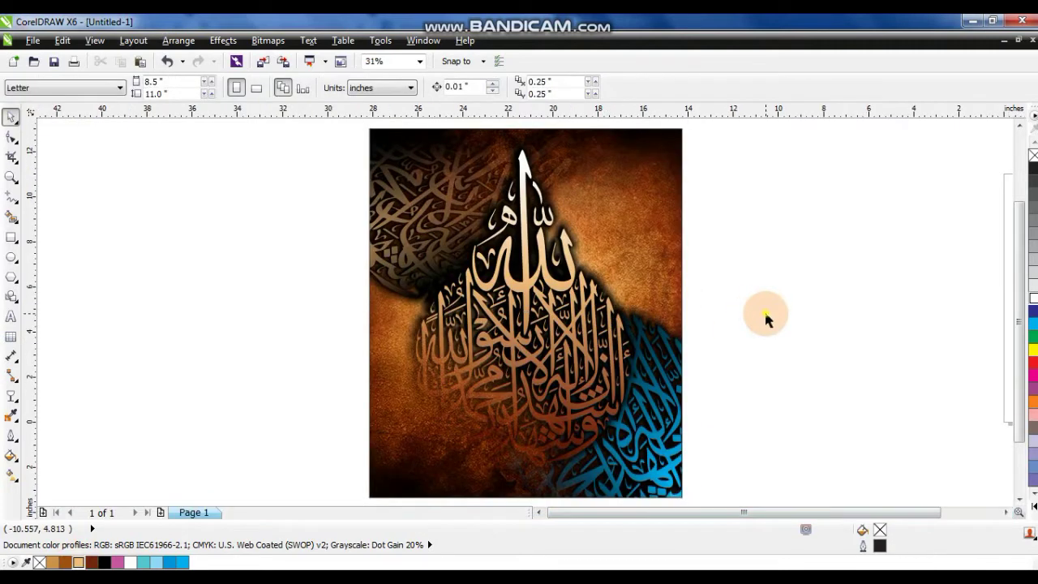
- Reopen the PowerClip contents, fill the lower-right blue calligraphy copy with brown (R160 G80 B17), and finish editing
double_click(675, 430)
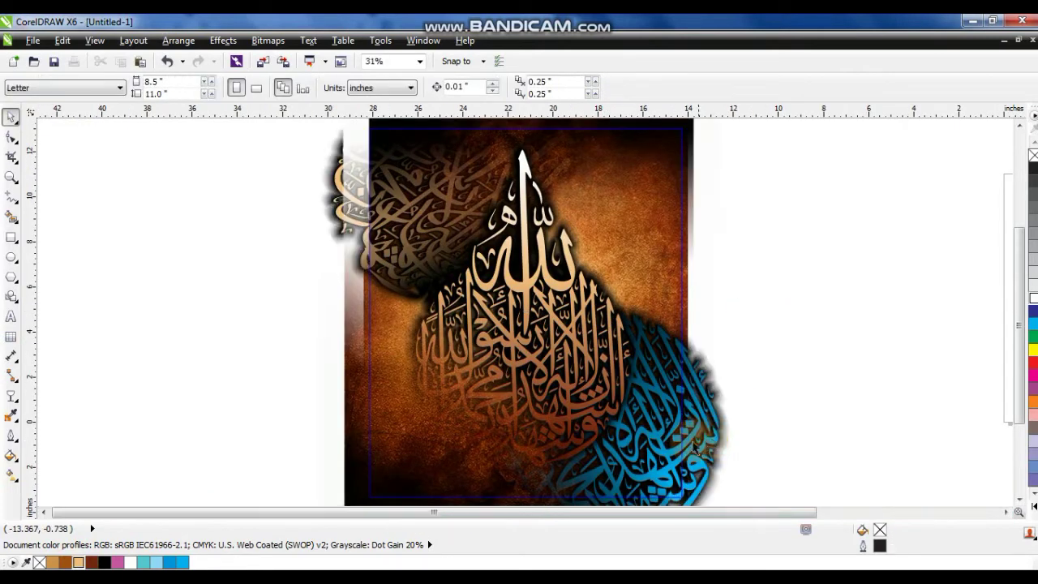
click(716, 445)
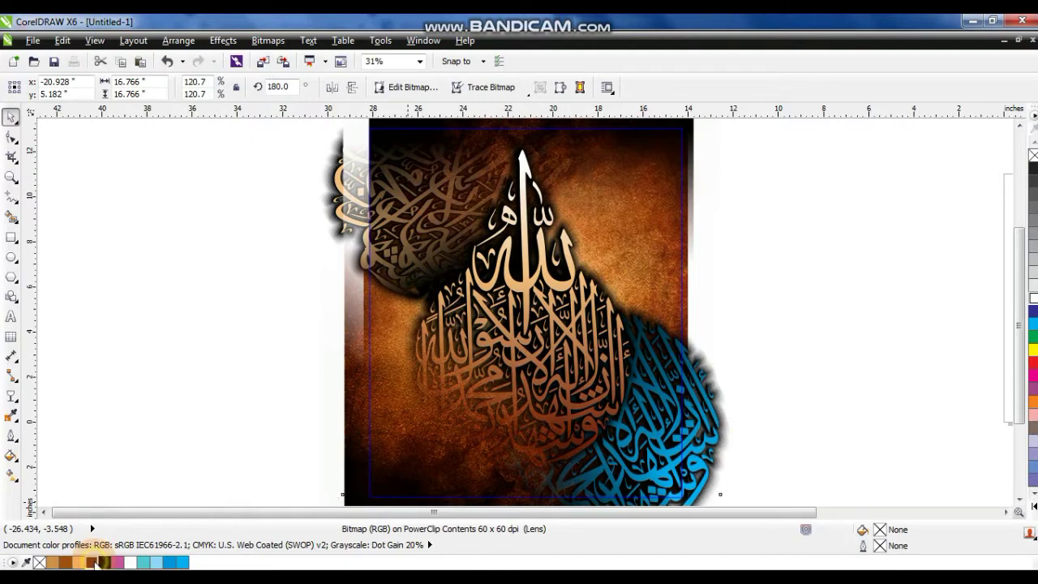
click(895, 431)
drag(721, 440, 755, 439)
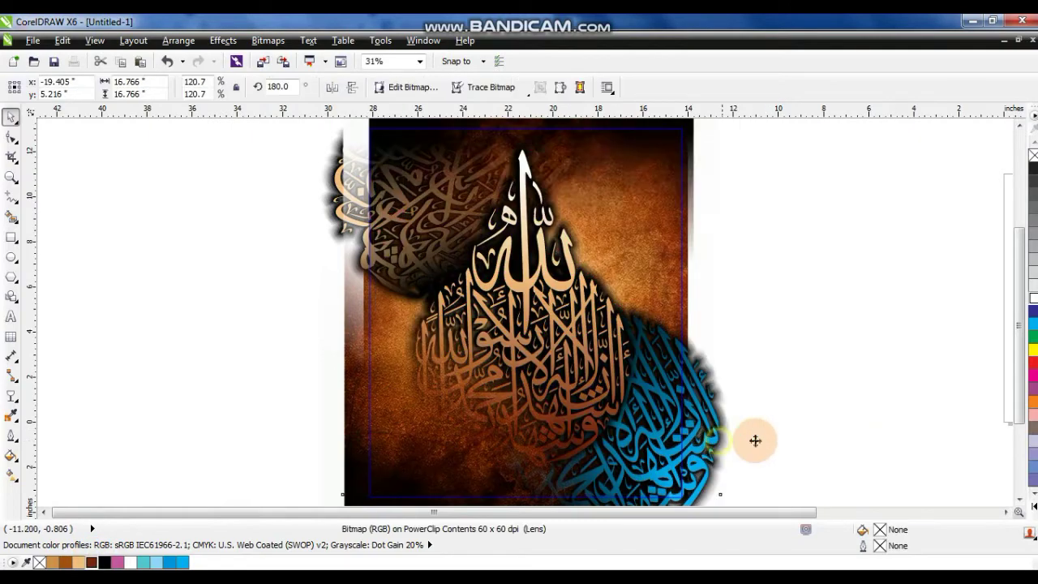
scroll(760, 443, down, 2)
click(673, 492)
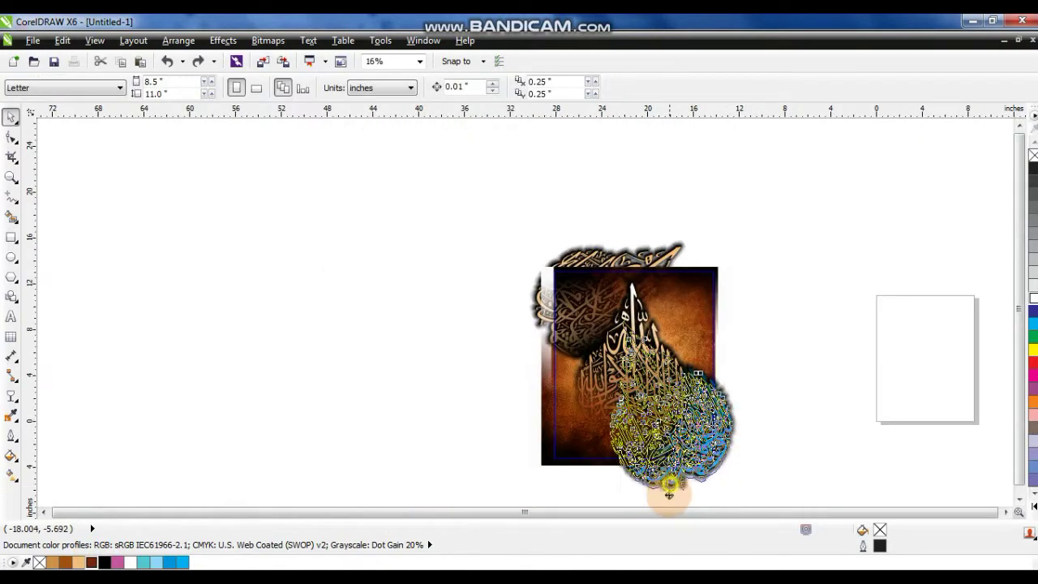
key(ctrl+z)
key(shift+F2)
click(76, 567)
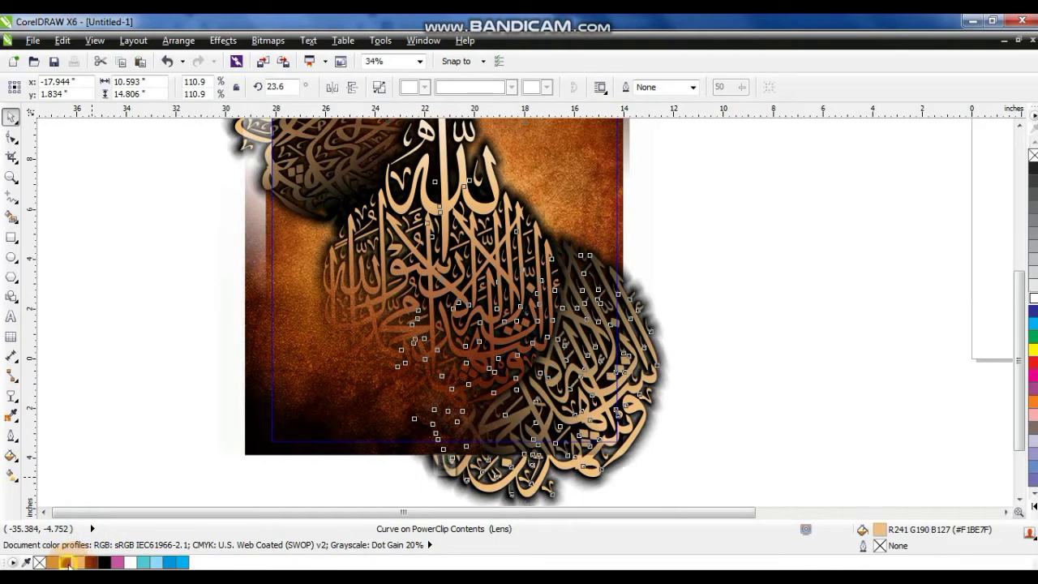
click(721, 472)
click(686, 460)
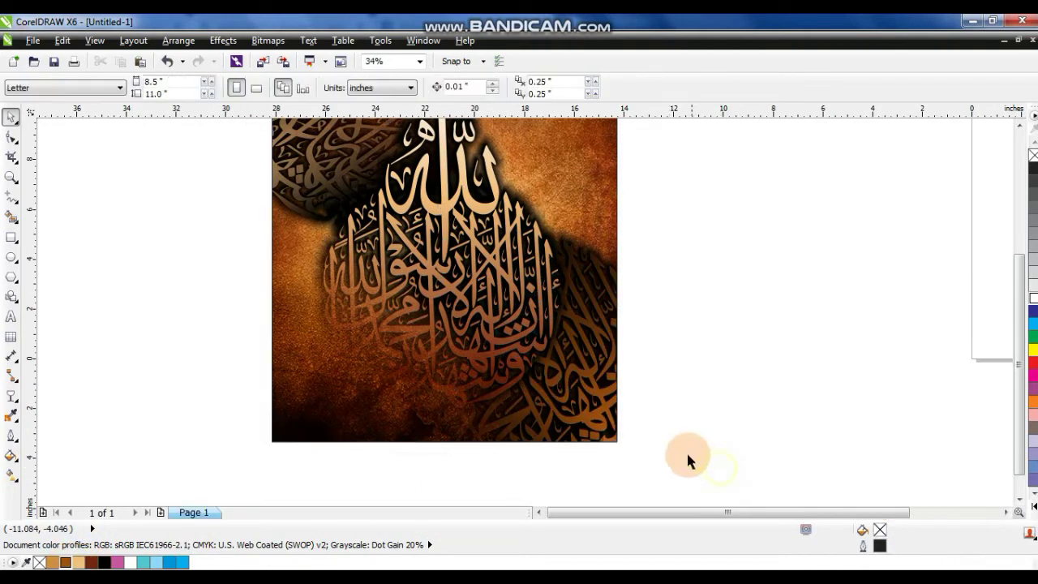
- Duplicate the whole framed design and place the copy directly to the left of the original
scroll(686, 460, down, 2)
drag(686, 462, 487, 199)
key(shift+F2)
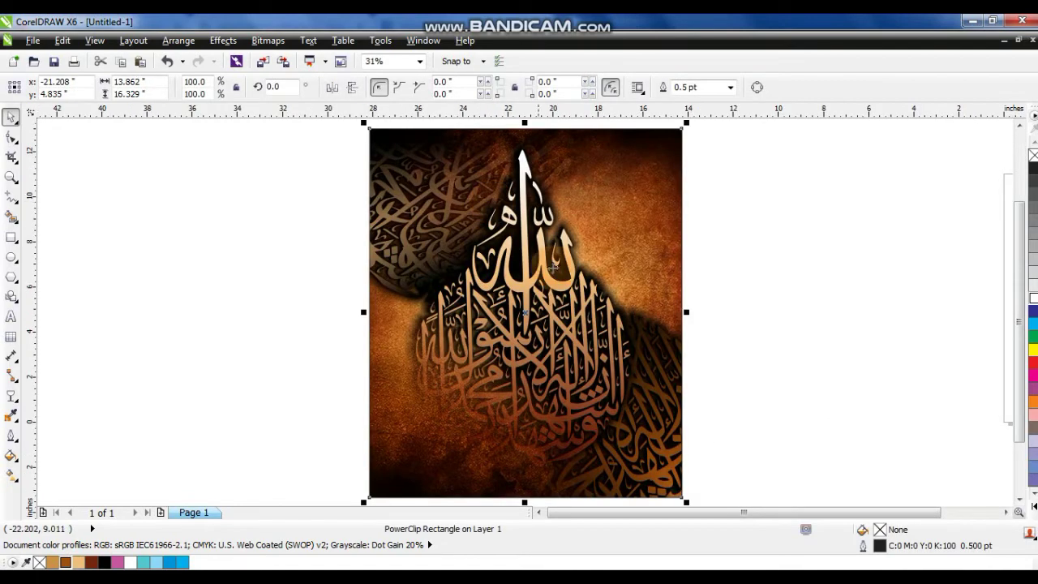
drag(589, 296, 261, 299)
right_click(261, 300)
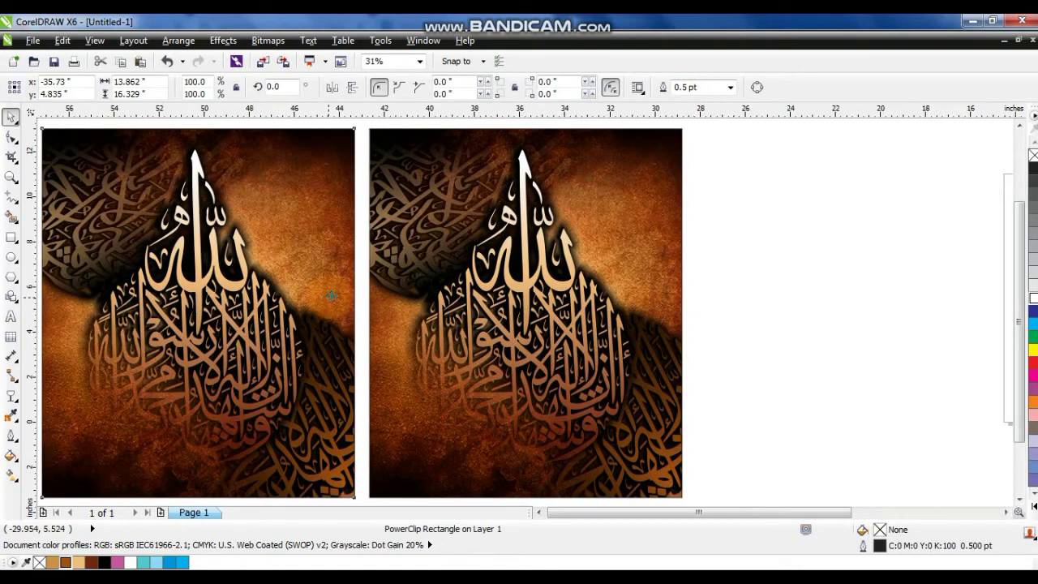
key(shift+F2)
- Open the duplicate design's PowerClip contents and fill its upper-left tan calligraphy copy with cyan
click(362, 298)
double_click(509, 282)
click(209, 272)
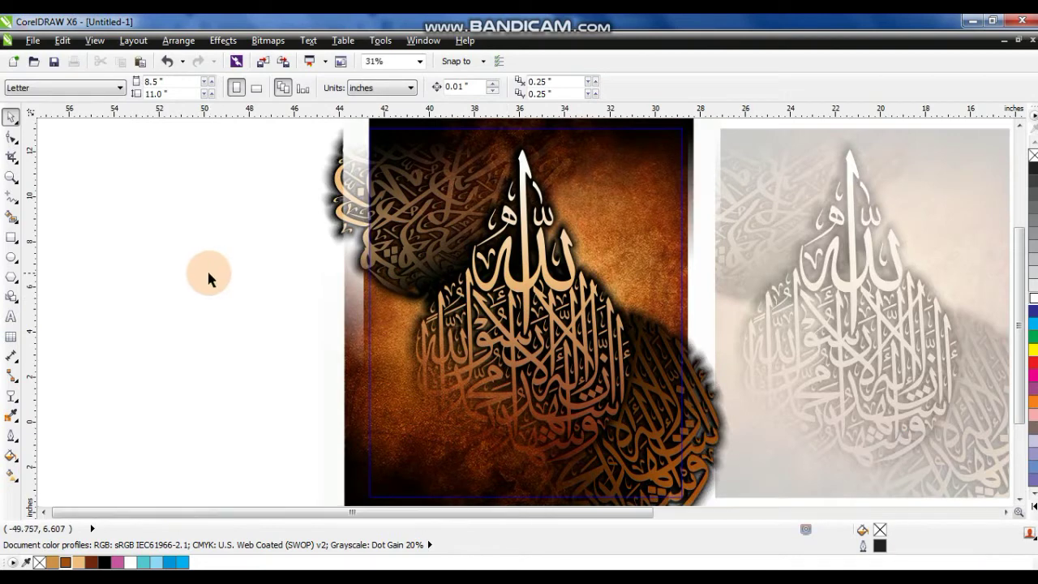
click(1020, 121)
click(1020, 122)
click(618, 163)
click(1034, 506)
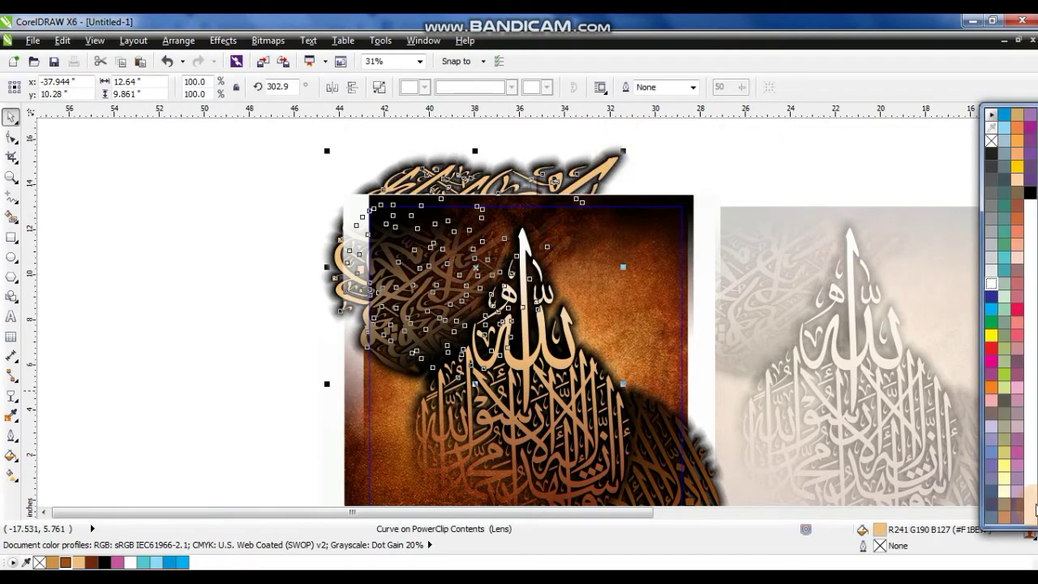
click(991, 311)
click(686, 163)
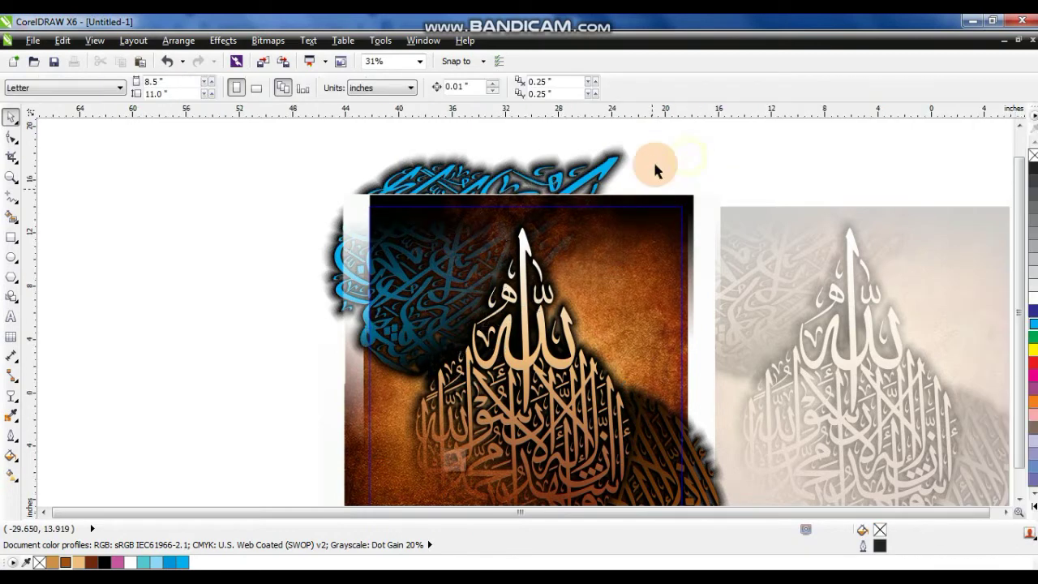
- Fill the lower-right brown calligraphy copy with red (C0 M100 Y100 K0) and finish editing the PowerClip
scroll(607, 430, down, 2)
click(537, 462)
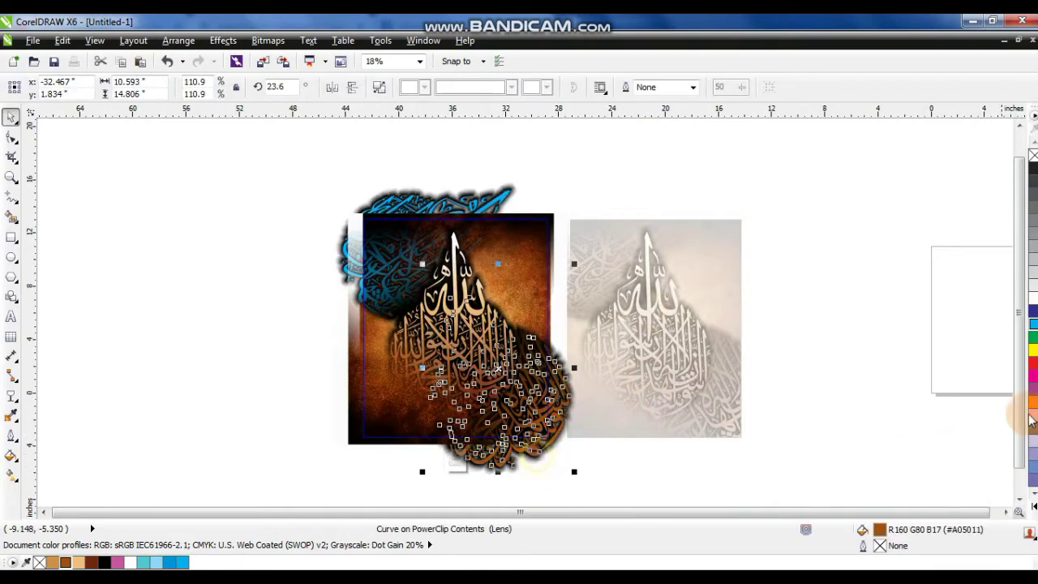
click(1033, 367)
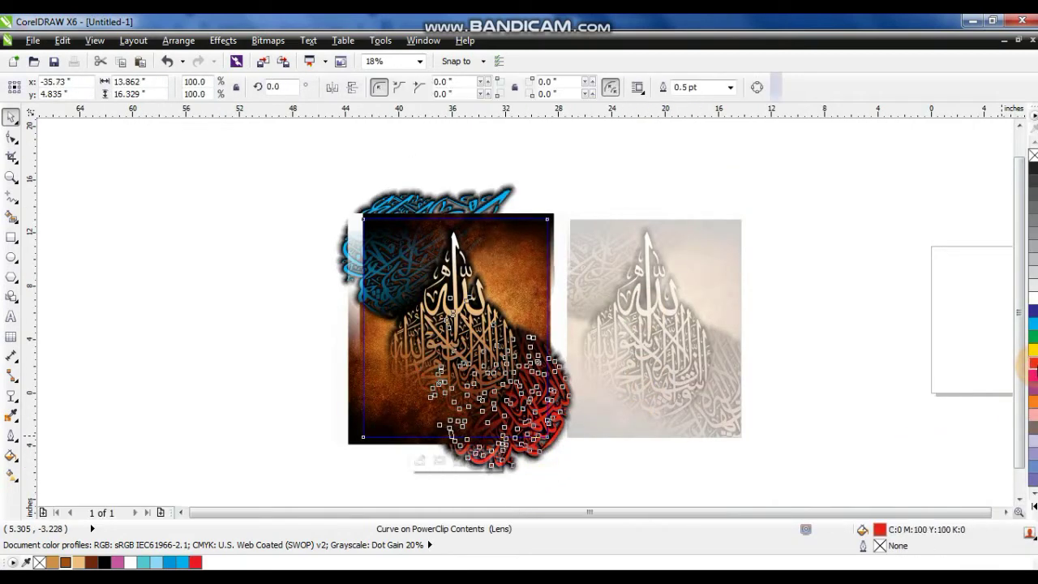
click(799, 375)
- Duplicate the cyan-and-red framed design and place the copy directly to its left
drag(298, 200, 557, 453)
click(555, 464)
drag(313, 181, 776, 454)
click(775, 454)
drag(293, 186, 549, 454)
drag(511, 371, 311, 369)
- Open the leftmost design's PowerClip contents and fill its lower-right calligraphy copy with lime green (C40 M0 Y100 K0)
click(403, 459)
click(335, 417)
double_click(336, 418)
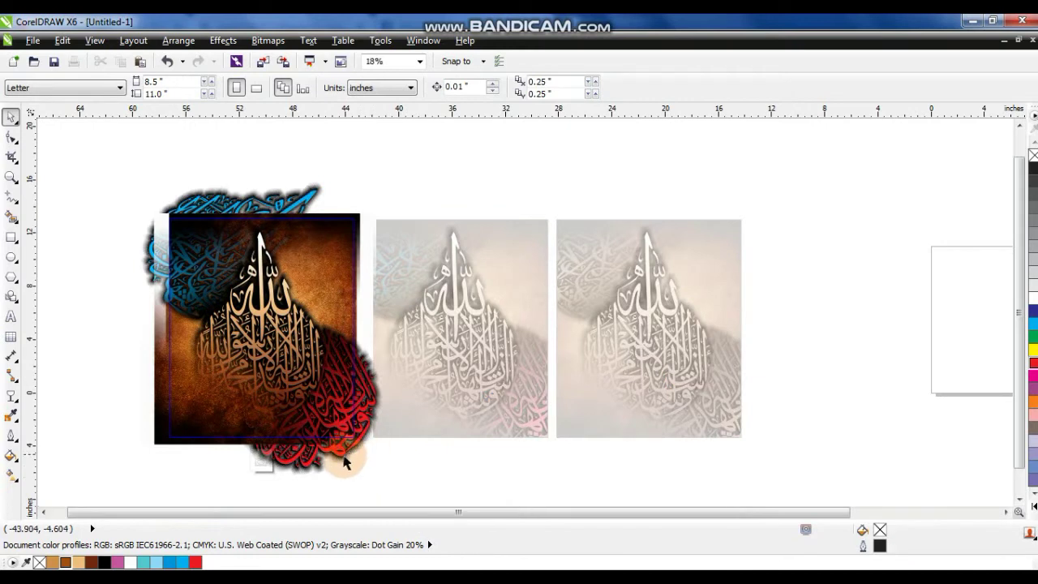
click(345, 462)
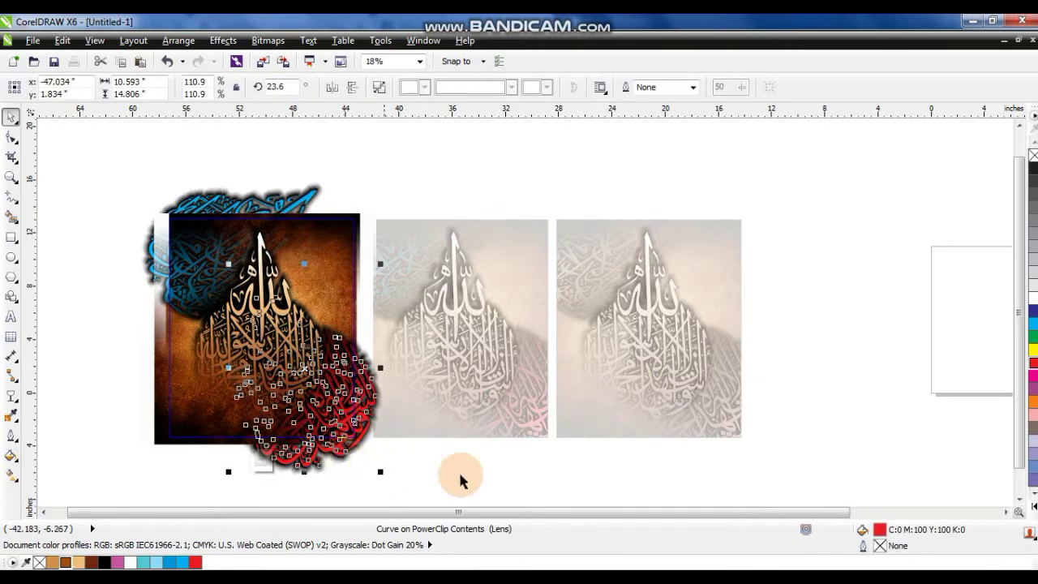
click(1033, 507)
click(1003, 375)
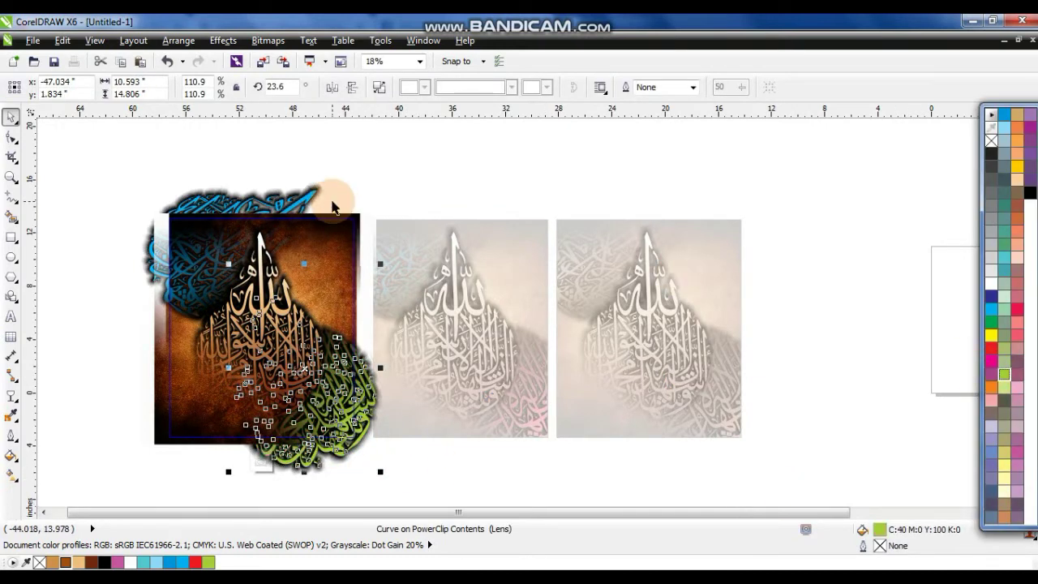
- Fill the upper-left cyan calligraphy copy with green (C100 M0 Y100 K0) and finish editing the PowerClip
click(315, 193)
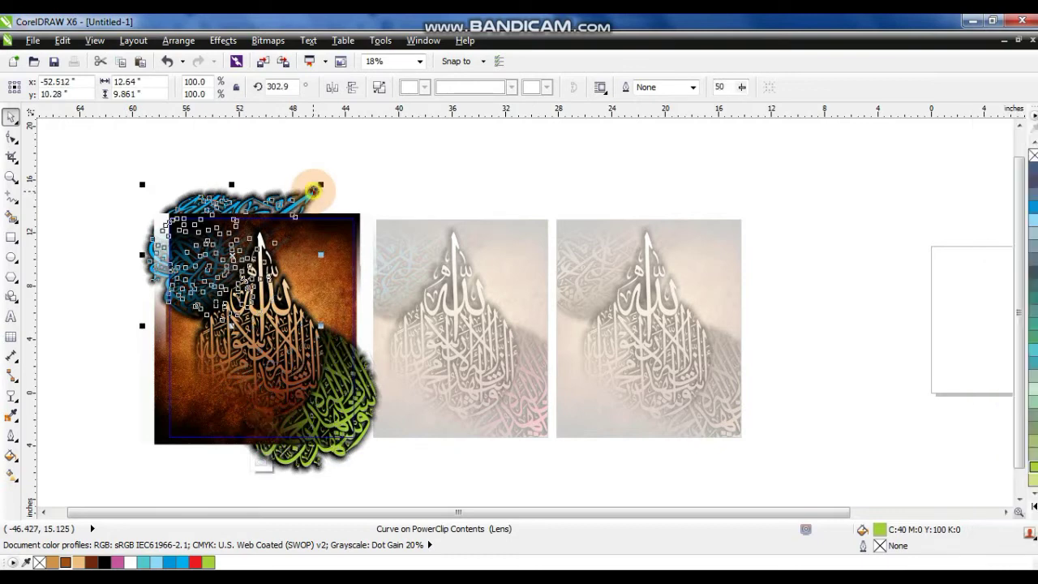
click(1034, 502)
click(991, 324)
ctrl+click(442, 187)
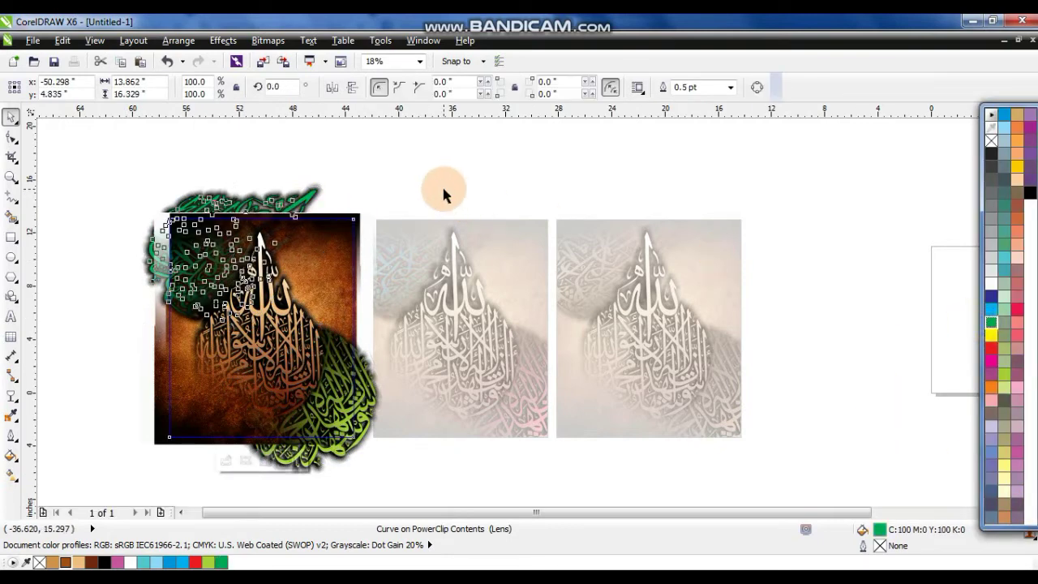
click(391, 176)
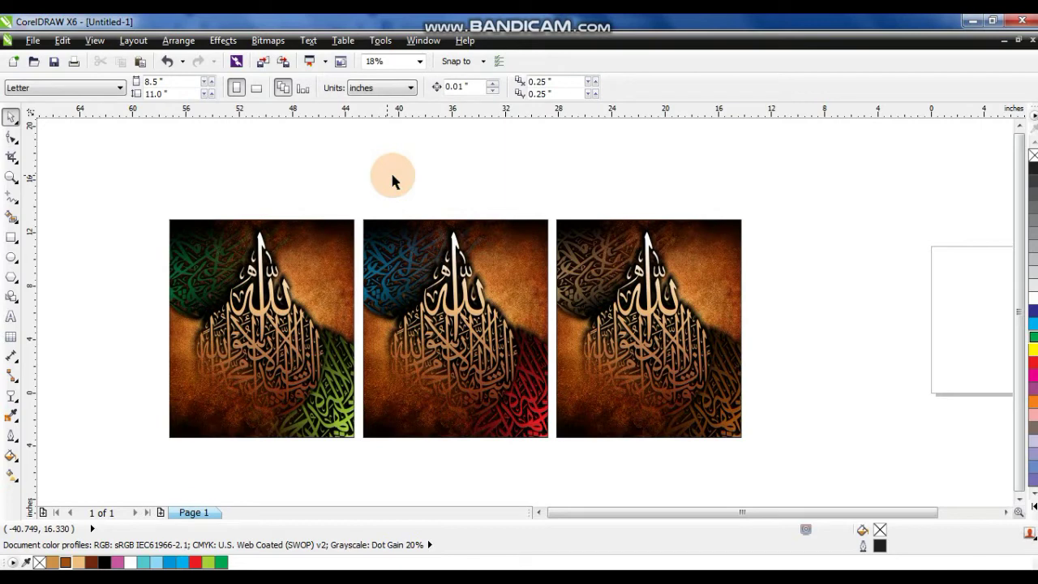
- Duplicate the original brown framed design and place the copy directly to its right
drag(548, 200, 771, 459)
drag(634, 385, 825, 395)
click(1014, 514)
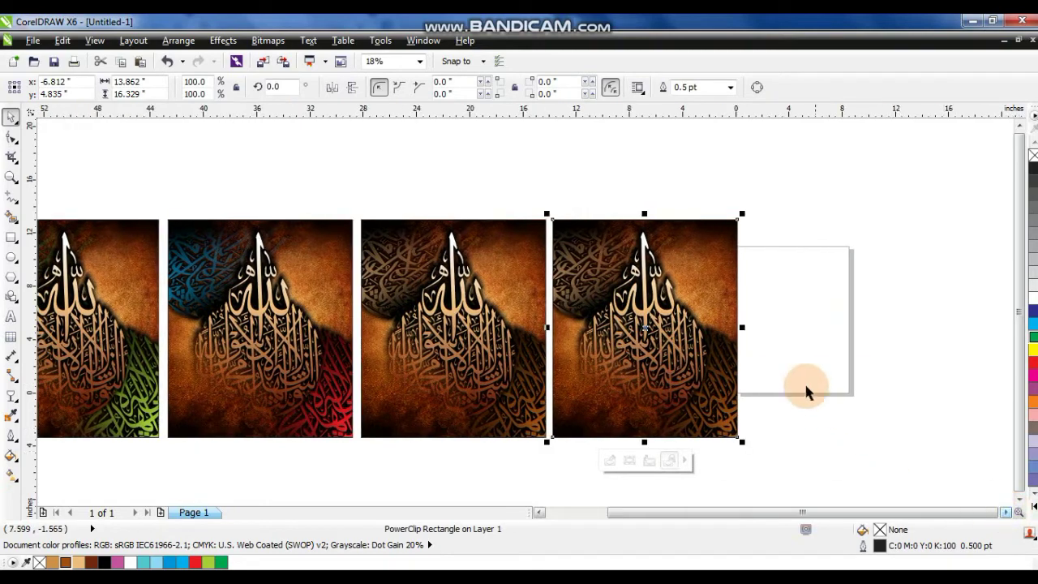
- Open the rightmost design's PowerClip contents and fill its central calligraphy with lime green (C40 M0 Y100 K0)
click(649, 460)
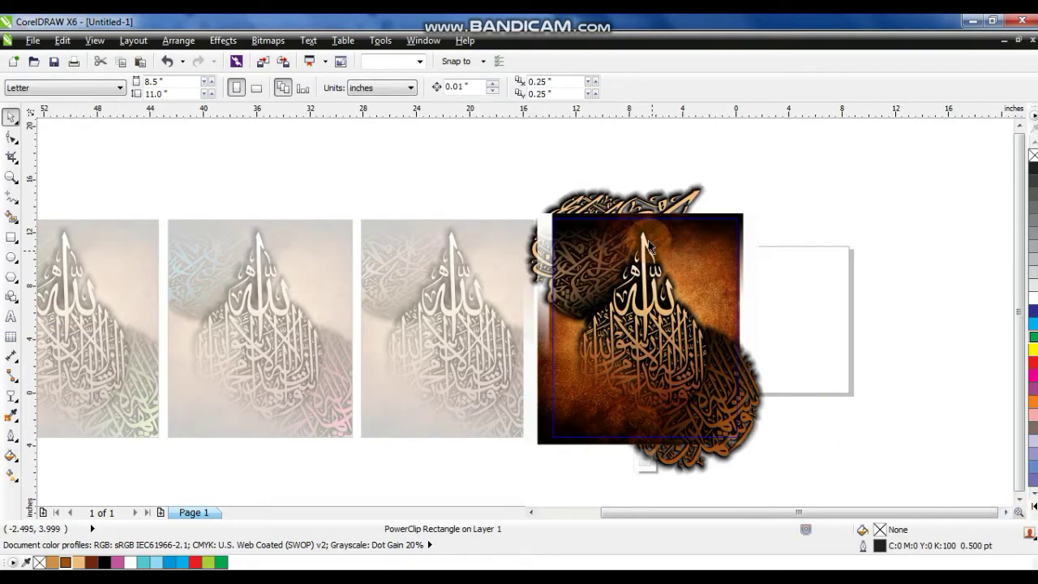
click(644, 237)
drag(803, 228, 536, 436)
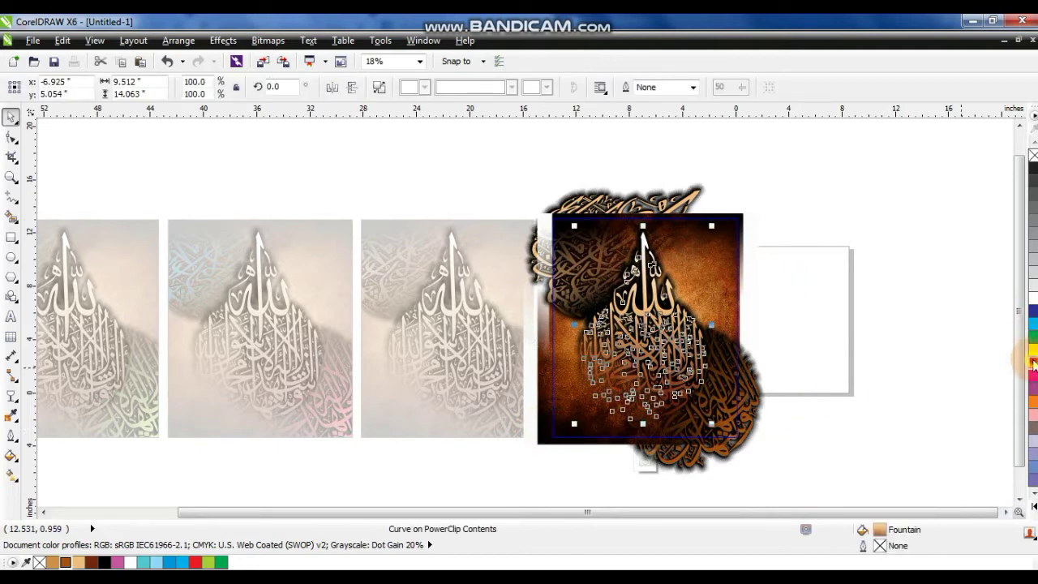
click(1033, 364)
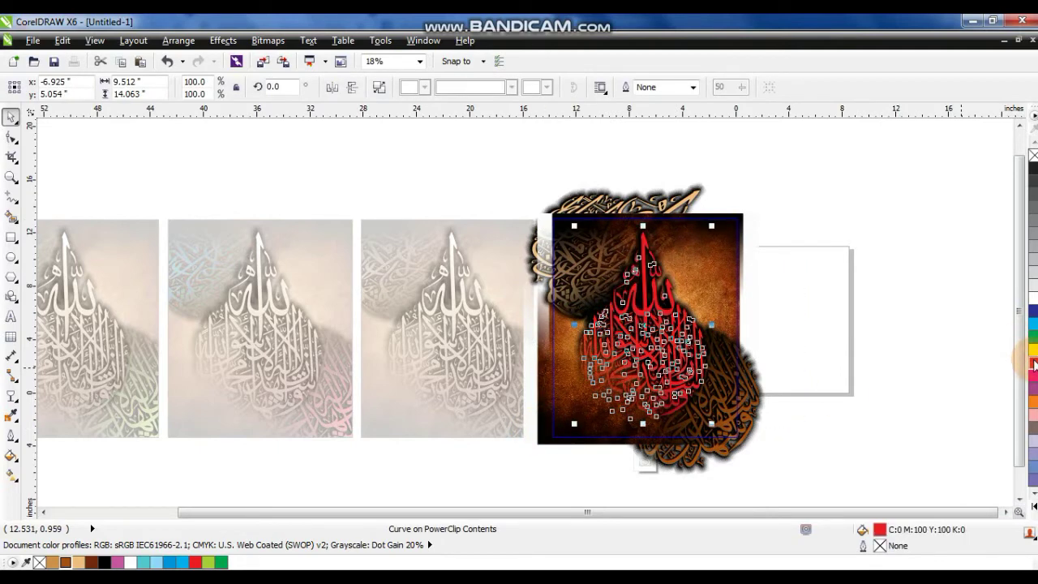
click(1034, 507)
click(1004, 378)
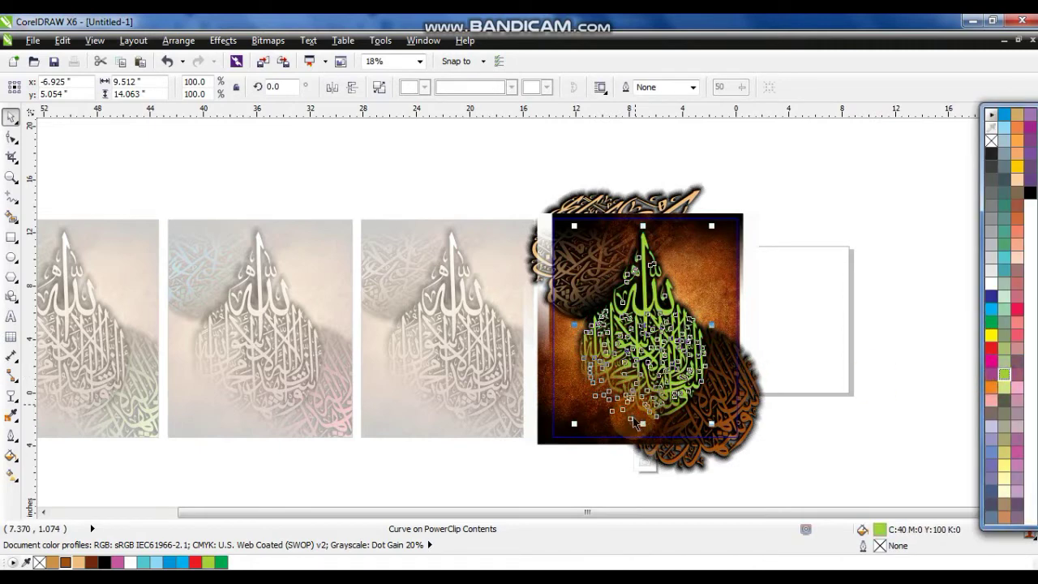
- Apply a linear fountain fill to the central calligraphy, running from lime green at its base up to white
key(g)
drag(631, 419, 644, 290)
click(533, 309)
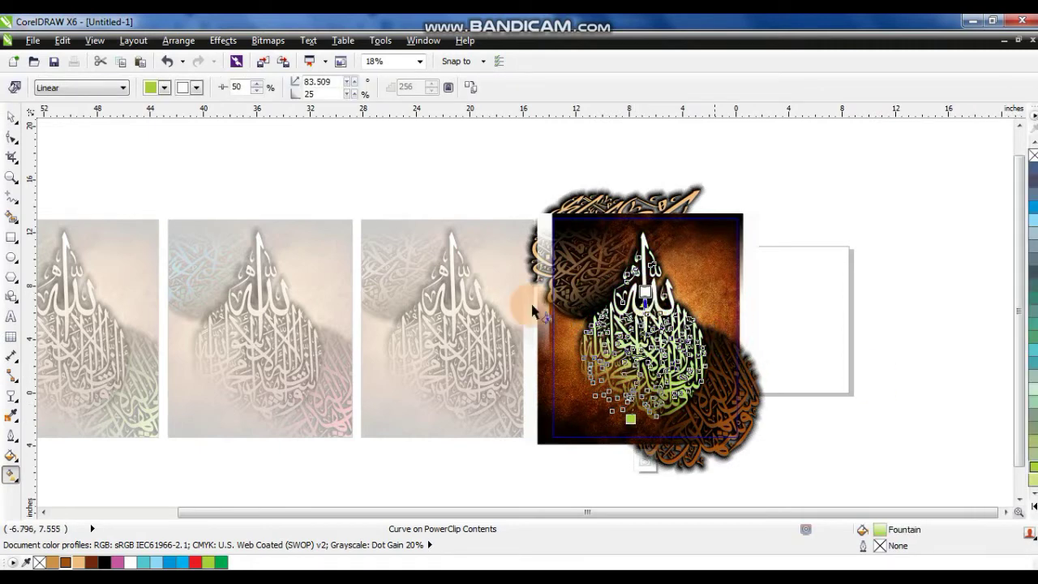
click(12, 118)
click(876, 198)
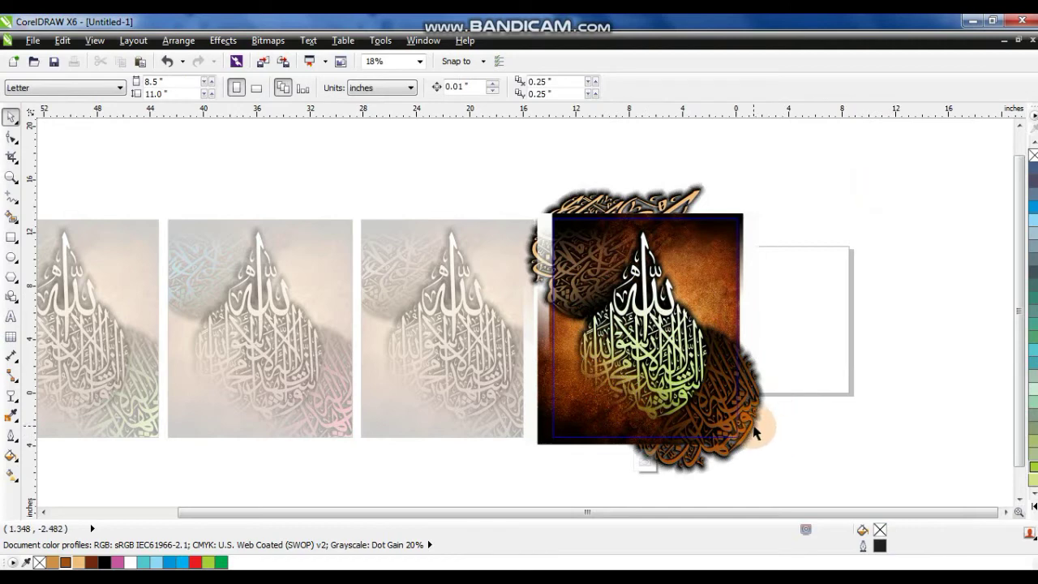
- Fill the rightmost design's lower-right calligraphy copy with orange (C0 M60 Y100 K0)
click(754, 427)
click(695, 460)
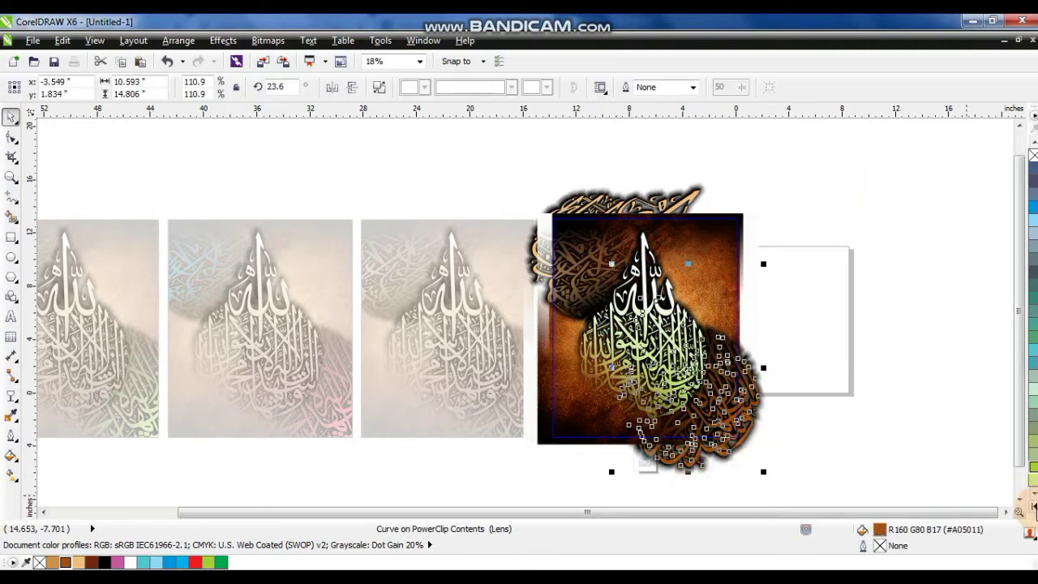
click(1032, 506)
click(995, 389)
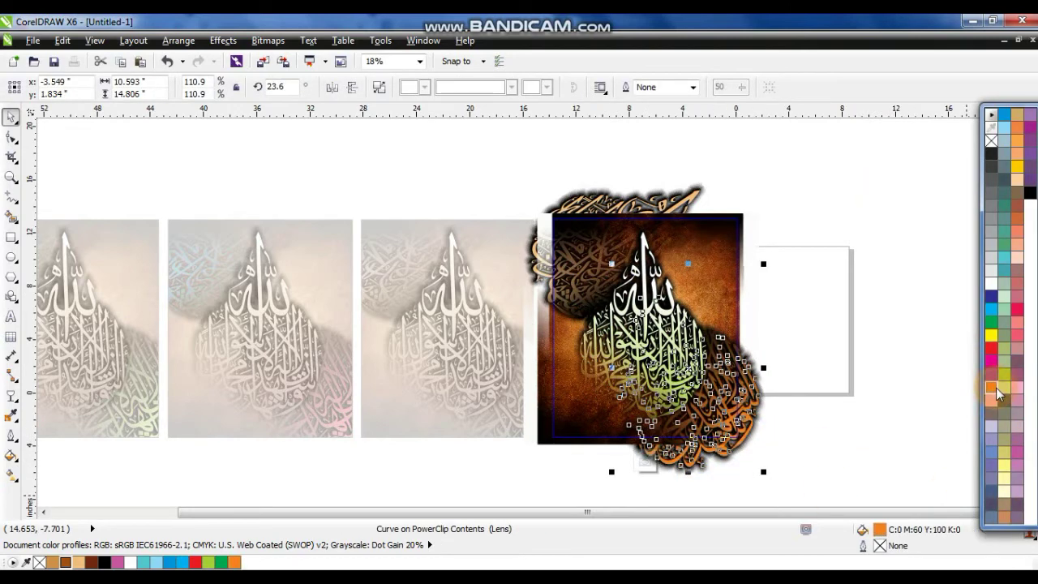
- Fill the rightmost design's upper-left tan calligraphy copy with cyan and finish editing the PowerClip
click(692, 192)
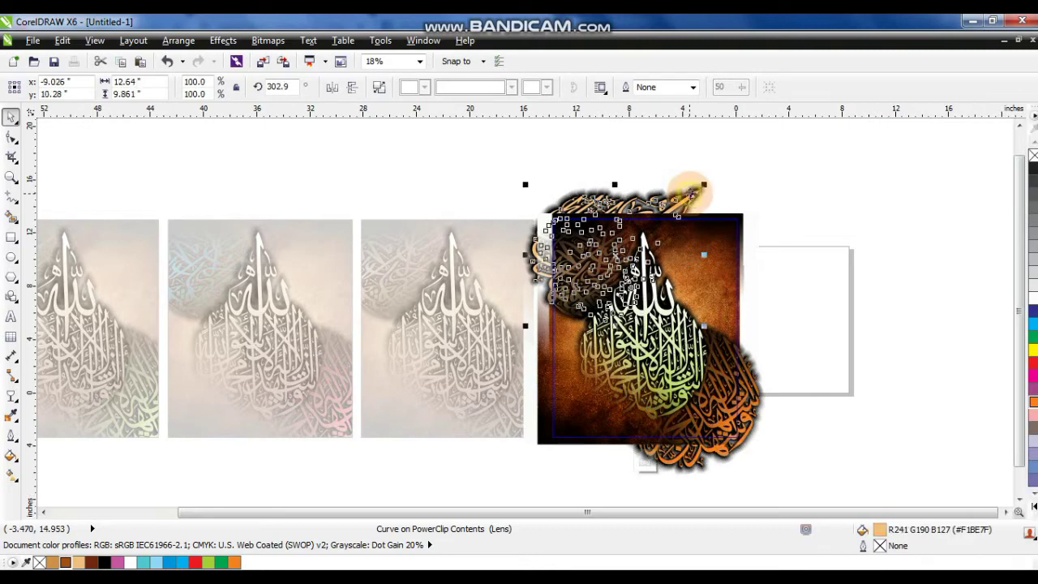
click(1030, 326)
ctrl+click(839, 316)
click(840, 316)
- Examine the four colour variants side by side and close up, from the green design to the lime one
scroll(727, 297, down, 1)
drag(742, 245, 330, 377)
click(509, 462)
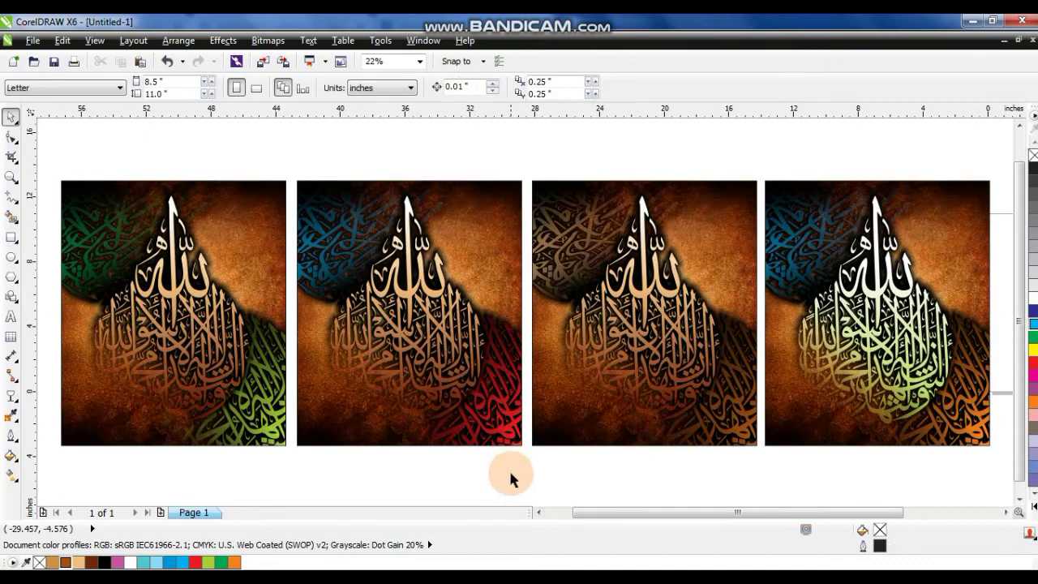
click(158, 348)
key(shift+F2)
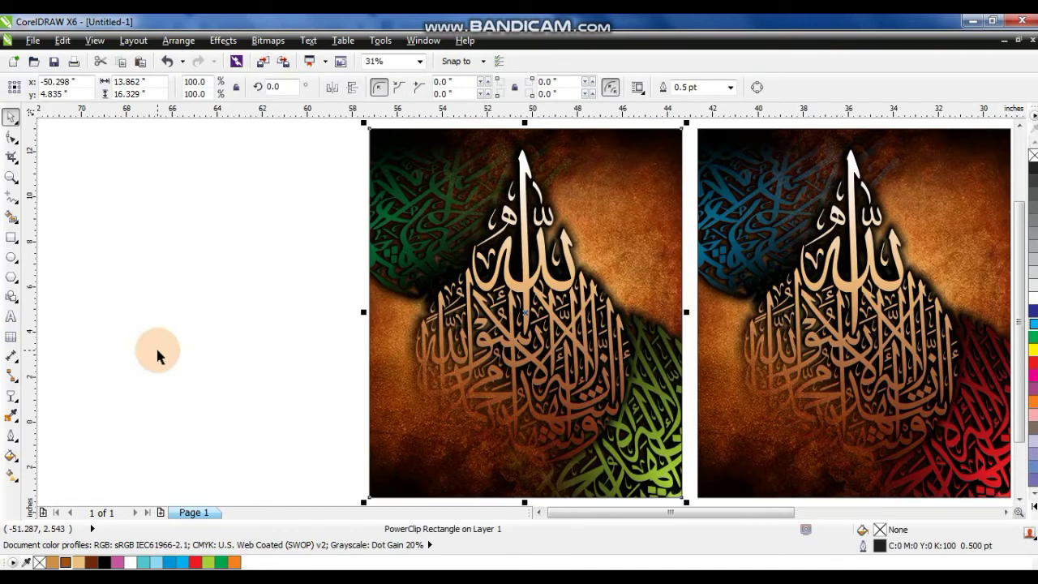
click(237, 392)
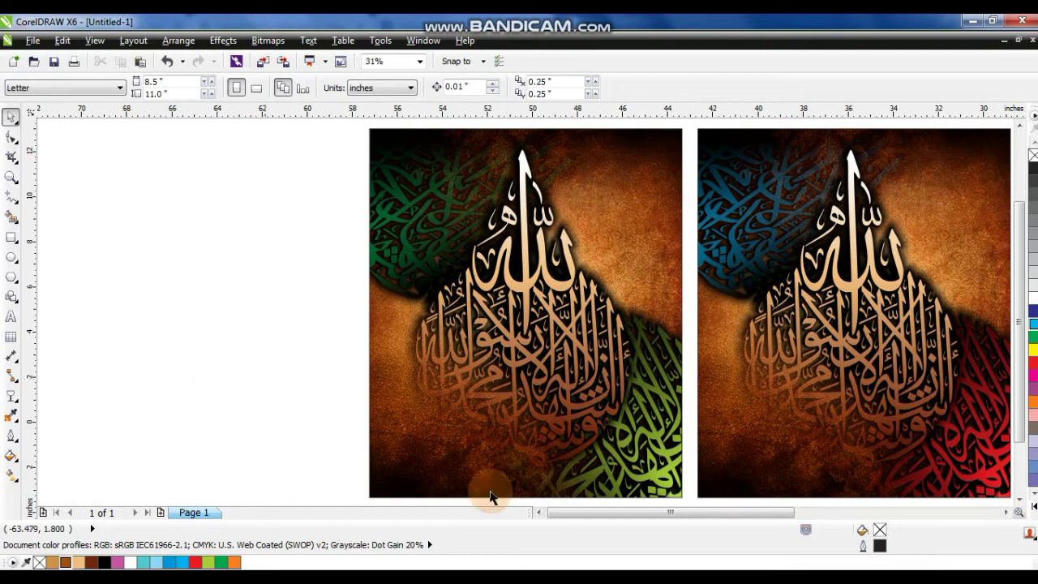
drag(1006, 514, 1007, 517)
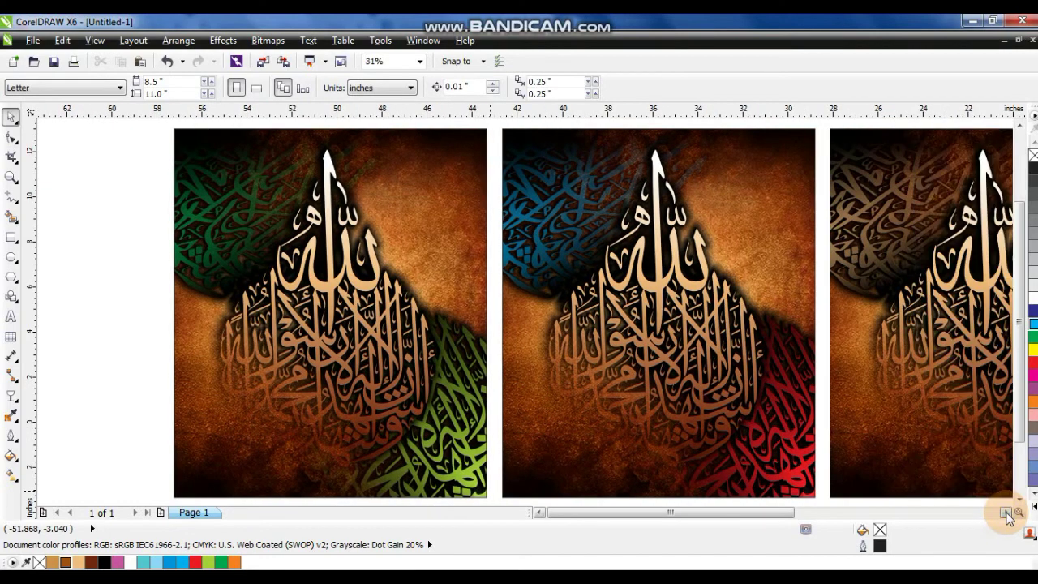
click(1007, 515)
click(1007, 516)
click(1006, 515)
drag(1008, 517, 1009, 518)
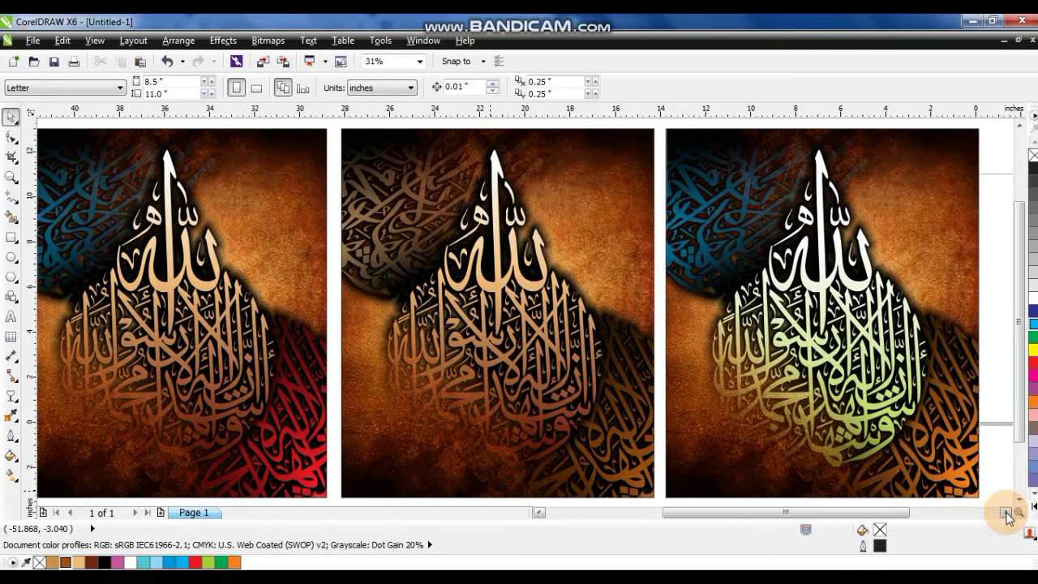
click(1009, 517)
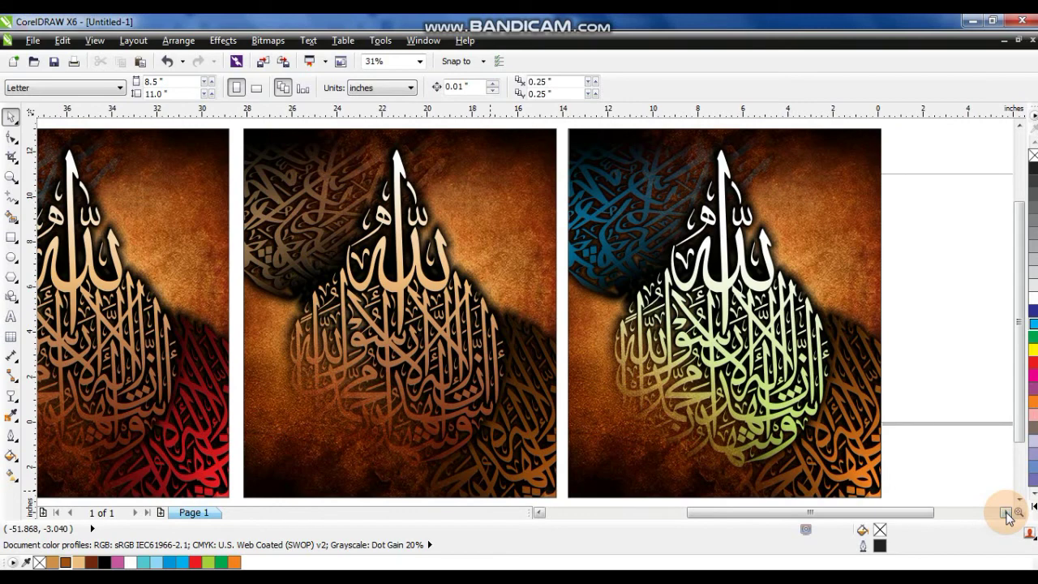
scroll(875, 413, down, 1)
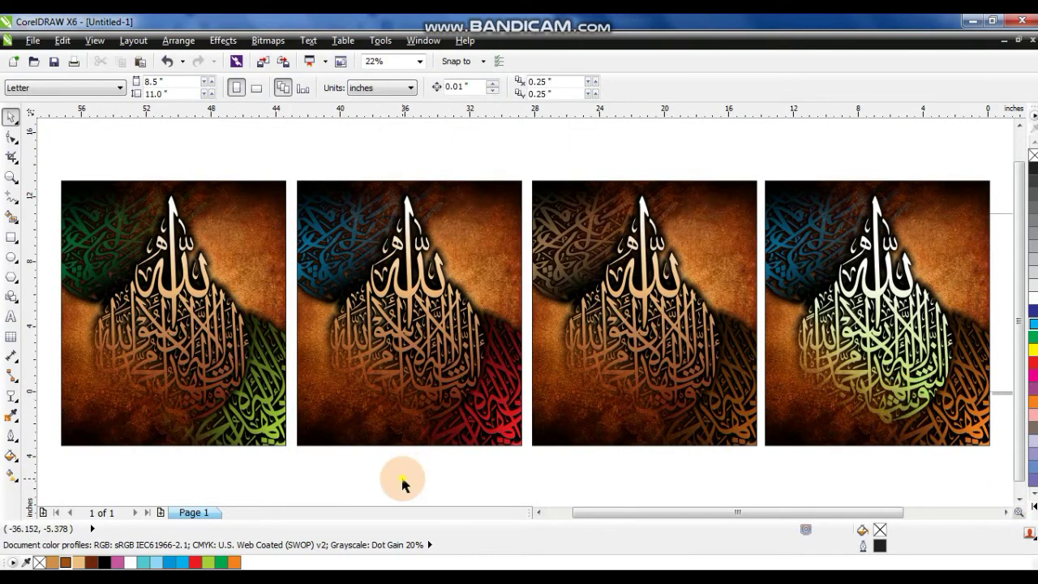
click(11, 237)
scroll(109, 243, down, 2)
mouse_move(69, 206)
mouse_down()
mouse_move(227, 297)
mouse_move(631, 366)
mouse_move(622, 376)
mouse_up()
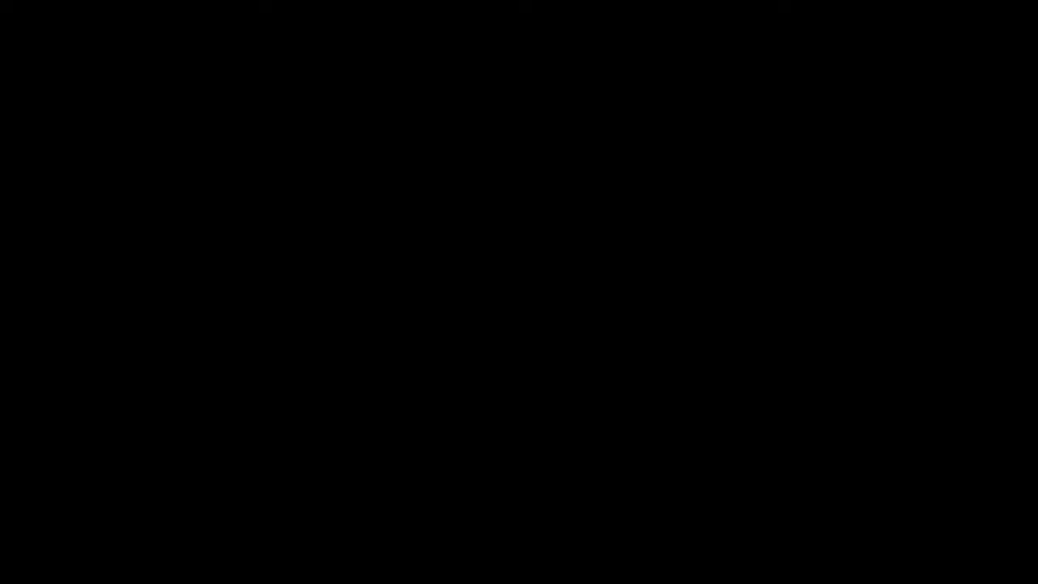